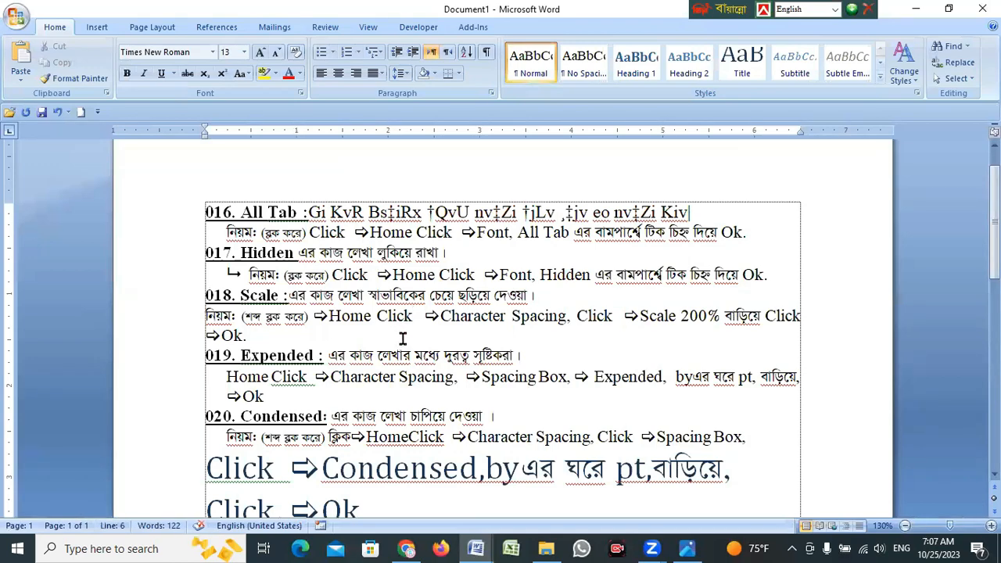
{"action": "scroll", "coordinate": [403, 338], "scroll_direction": "down", "scroll_amount": 3}
{"action": "scroll", "coordinate": [403, 338], "scroll_direction": "down", "scroll_amount": 2}
{"action": "scroll", "coordinate": [402, 338], "scroll_direction": "up", "scroll_amount": 4}
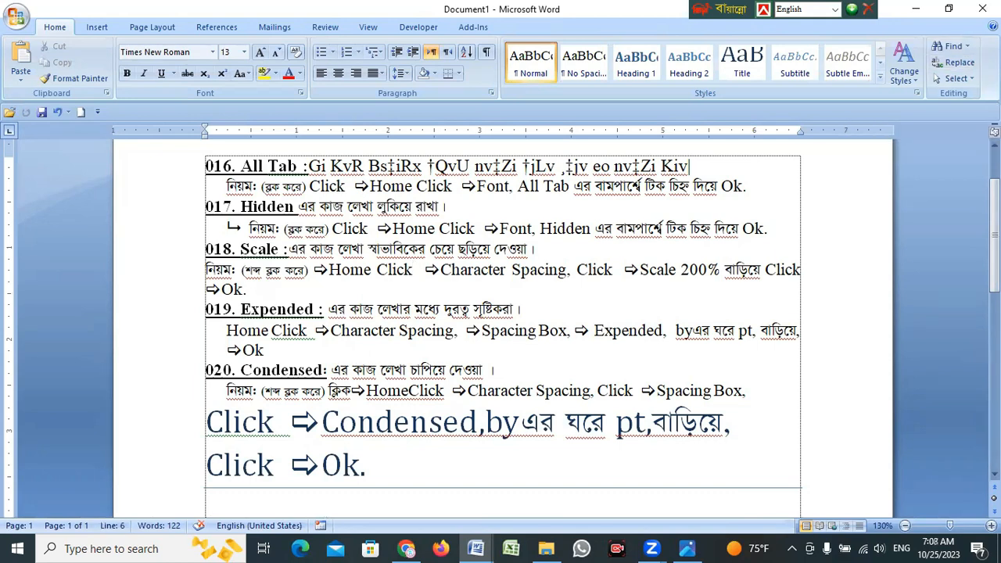
{"action": "left_click", "coordinate": [909, 68]}
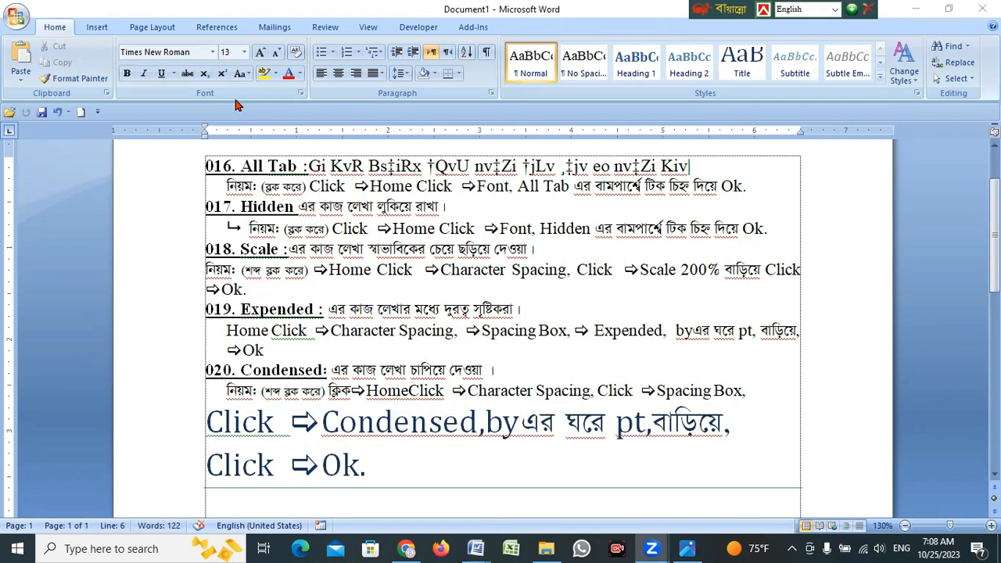
{"action": "left_click", "coordinate": [49, 32]}
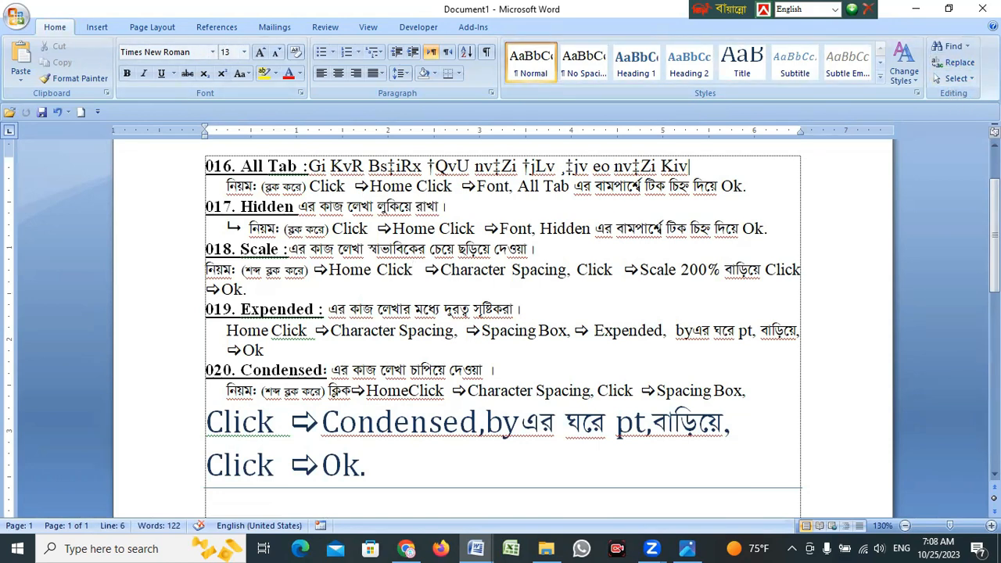
{"action": "left_click", "coordinate": [962, 67]}
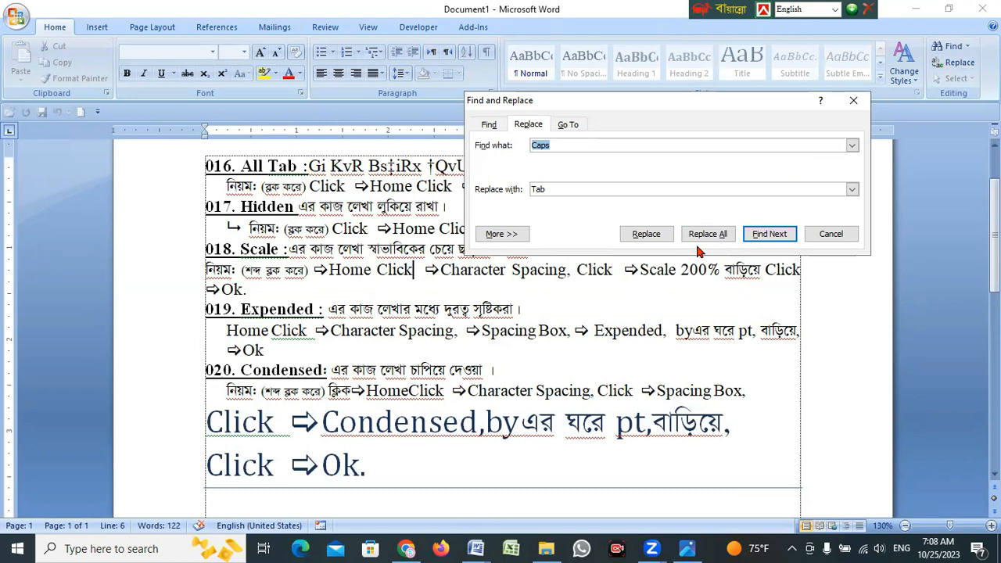
{"action": "left_click", "coordinate": [833, 237]}
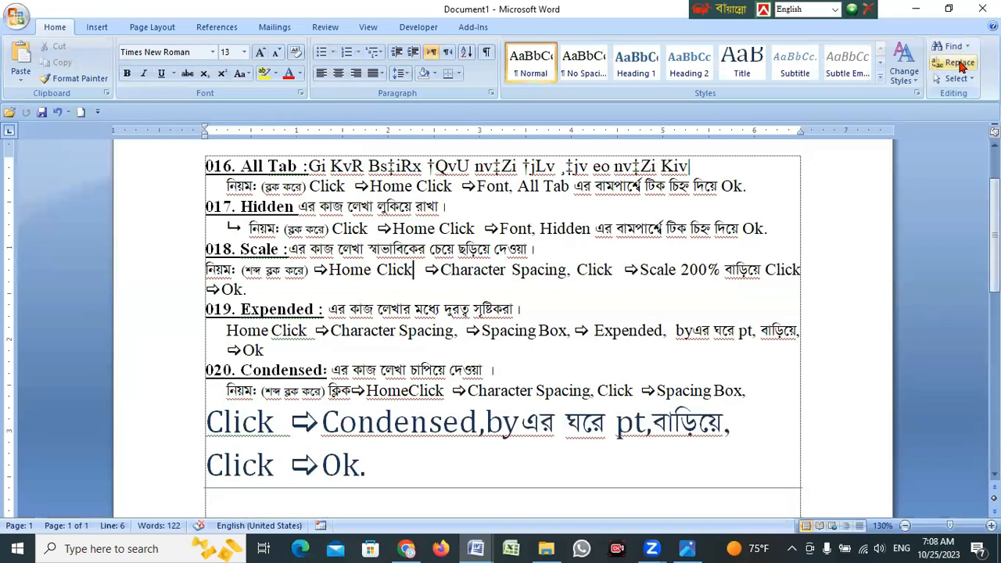
Open Find and Replace from the end of the 019 Expended heading line and clear the previous search and replacement words.
{"action": "left_click", "coordinate": [554, 299]}
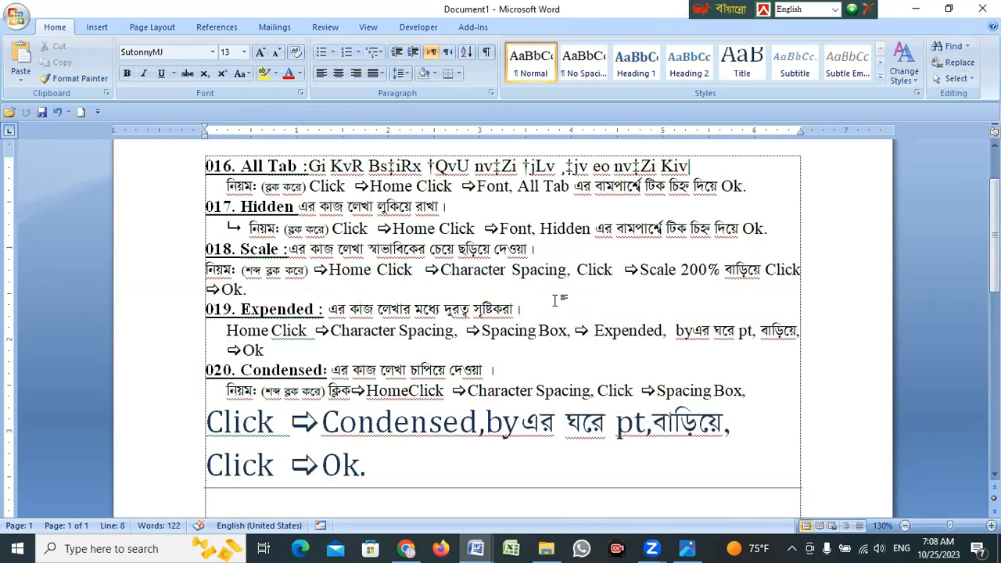
{"action": "key", "text": "ctrl+h"}
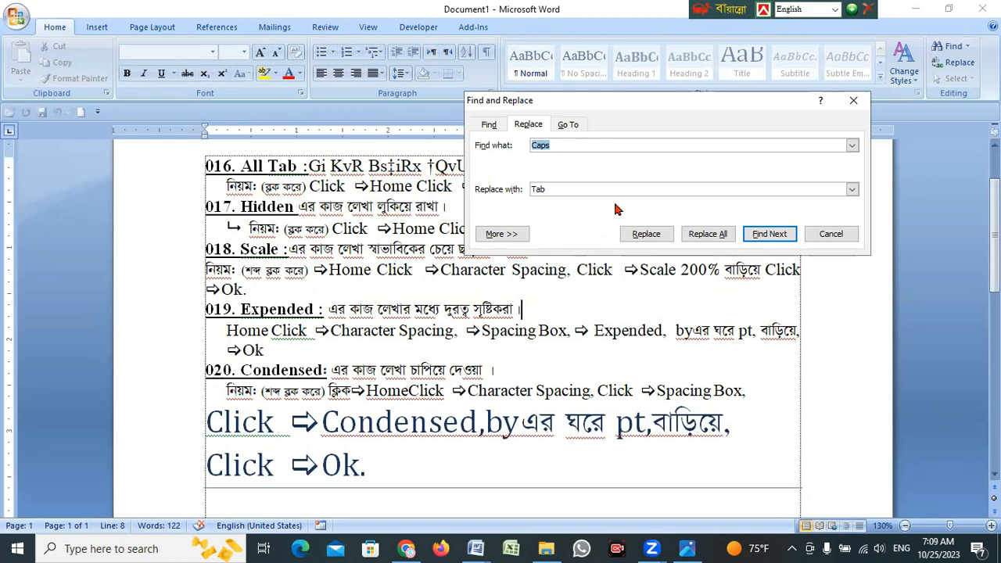
{"action": "left_click", "coordinate": [555, 188]}
{"action": "key", "text": "BackSpace"}
{"action": "key", "text": "BackSpace"}
{"action": "key", "text": "BackSpace"}
{"action": "left_click", "coordinate": [563, 145]}
{"action": "key", "text": "BackSpace"}
{"action": "key", "text": "BackSpace"}
{"action": "key", "text": "BackSpace"}
{"action": "key", "text": "BackSpace"}
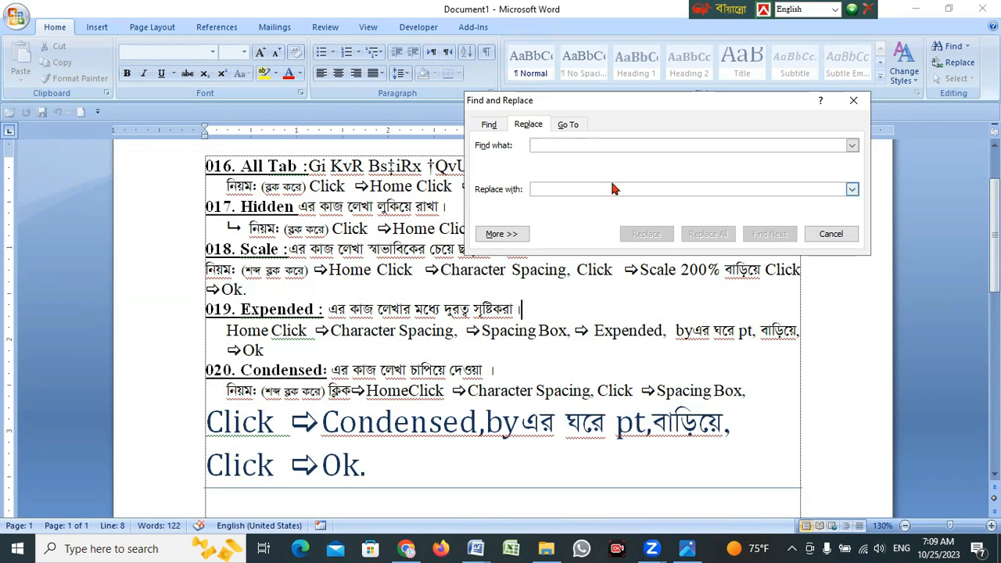
Find the next "Home" after the 019 Expended heading and replace that single occurrence with "How".
{"action": "type", "text": "Home"}
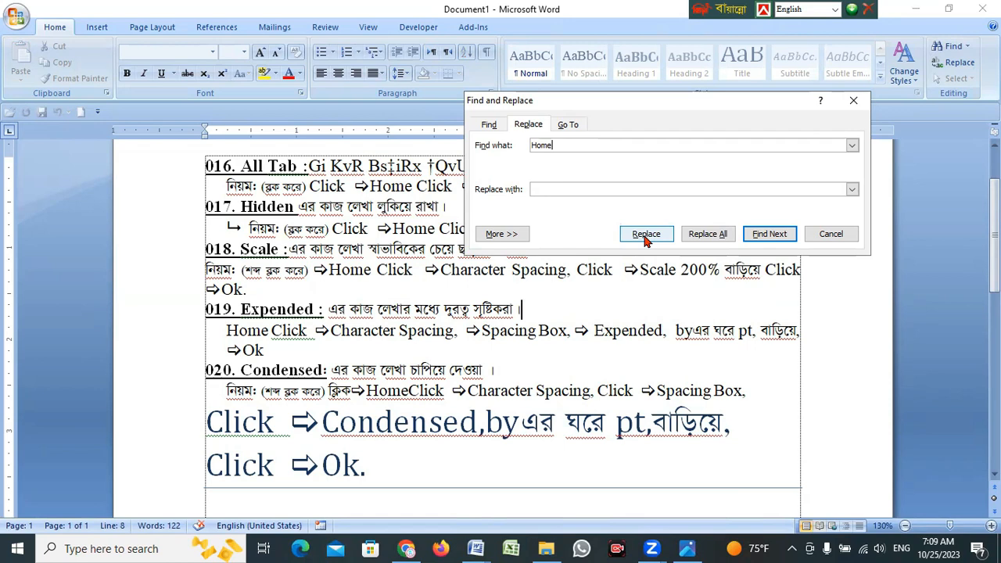
{"action": "left_click", "coordinate": [769, 234]}
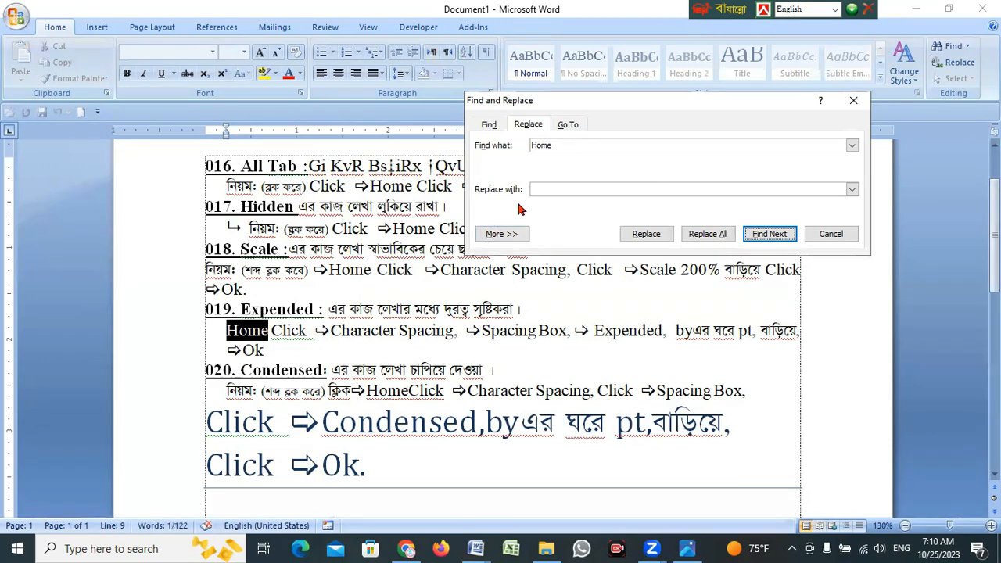
{"action": "left_click", "coordinate": [553, 188]}
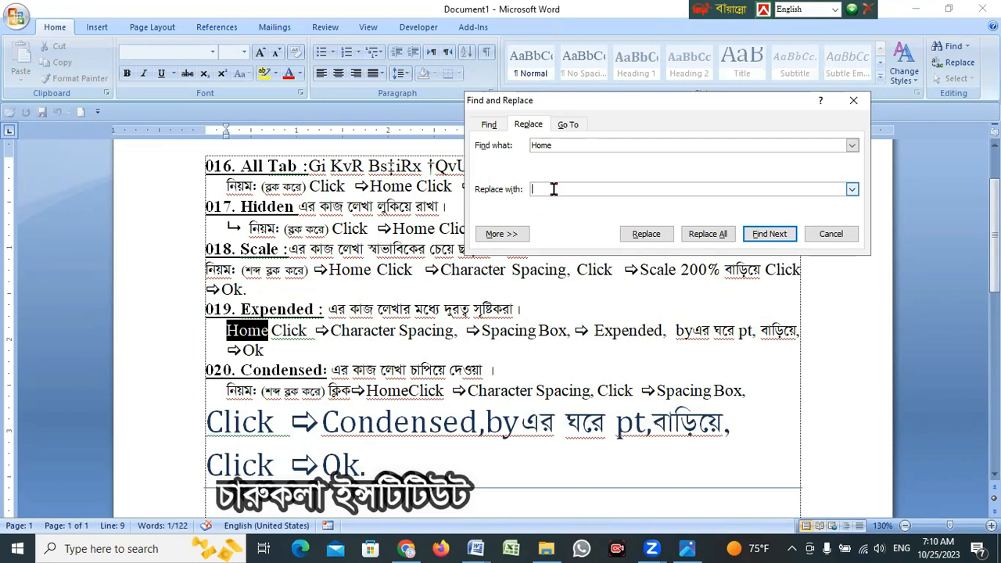
{"action": "type", "text": "H"}
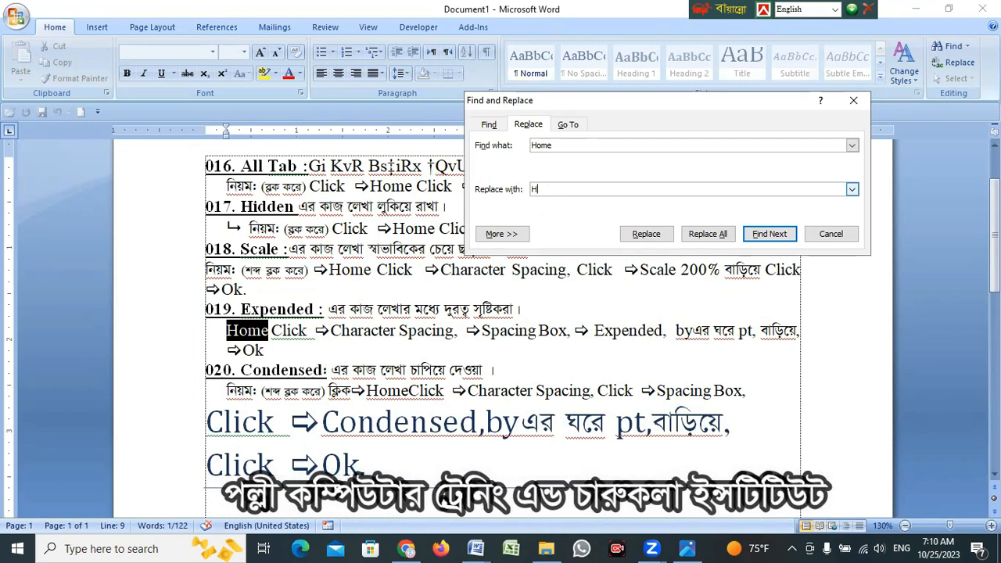
{"action": "type", "text": "ow"}
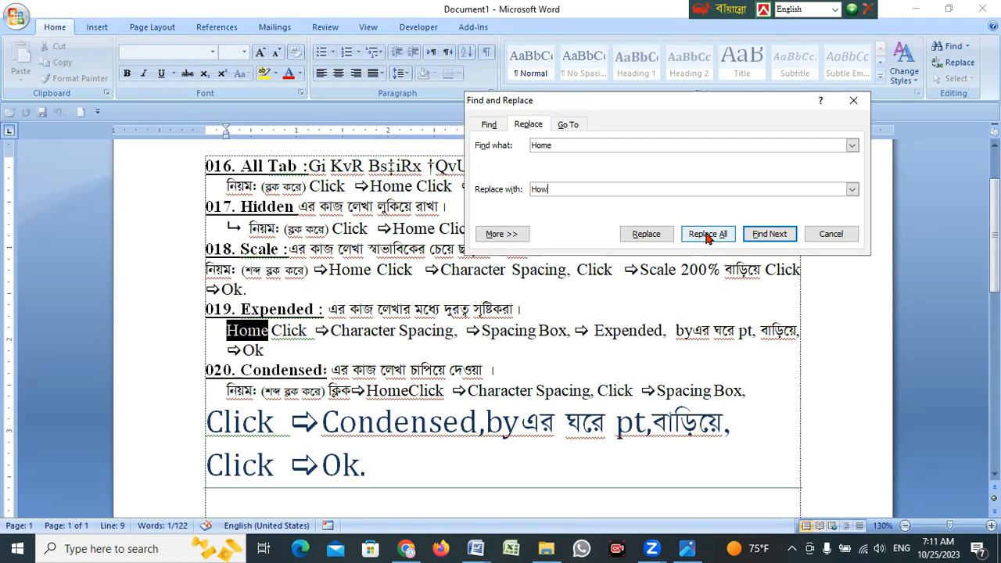
{"action": "left_click", "coordinate": [648, 235]}
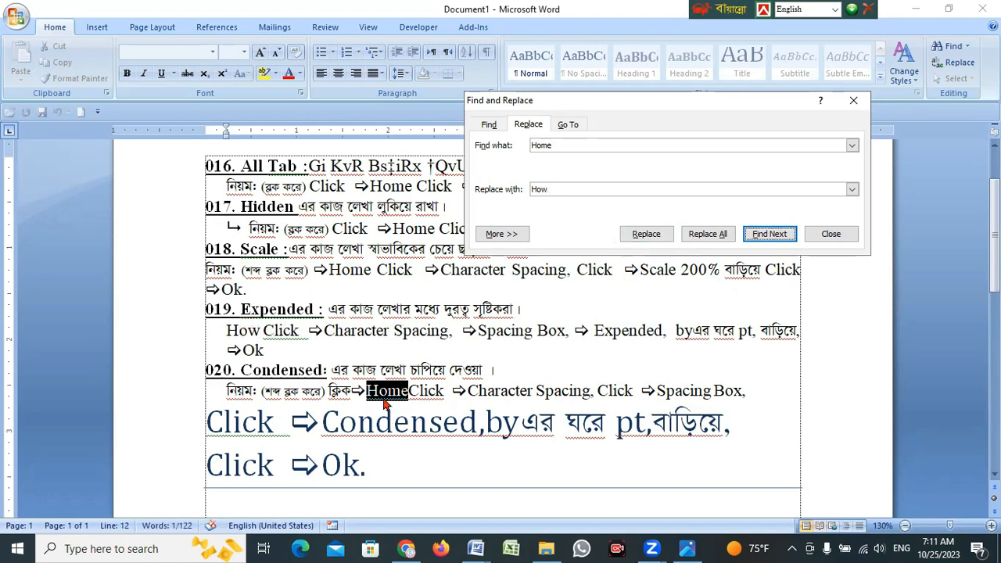
Replace all remaining occurrences of "Home" in the document with "How".
{"action": "left_click", "coordinate": [714, 236]}
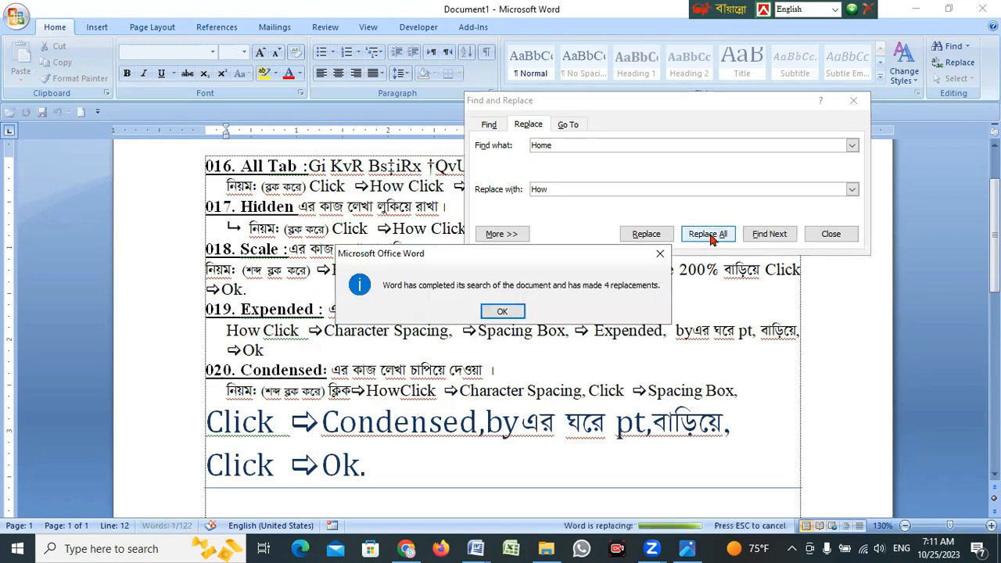
{"action": "left_click", "coordinate": [514, 314]}
{"action": "scroll", "coordinate": [524, 347], "scroll_direction": "up", "scroll_amount": 8}
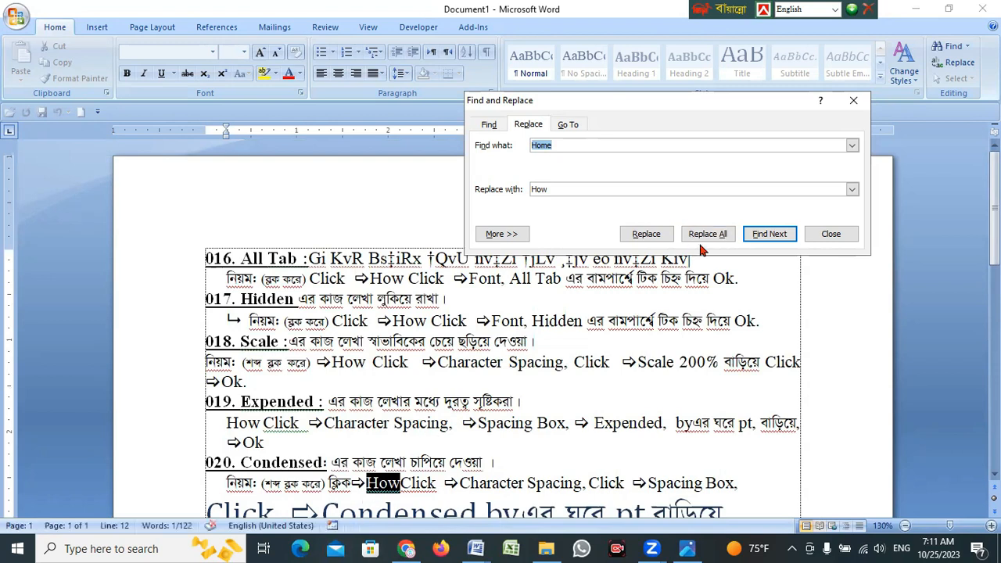
Check the document for leftover "Home" words by repeating both the full and the single replacement, and close Find and Replace.
{"action": "left_click", "coordinate": [707, 235]}
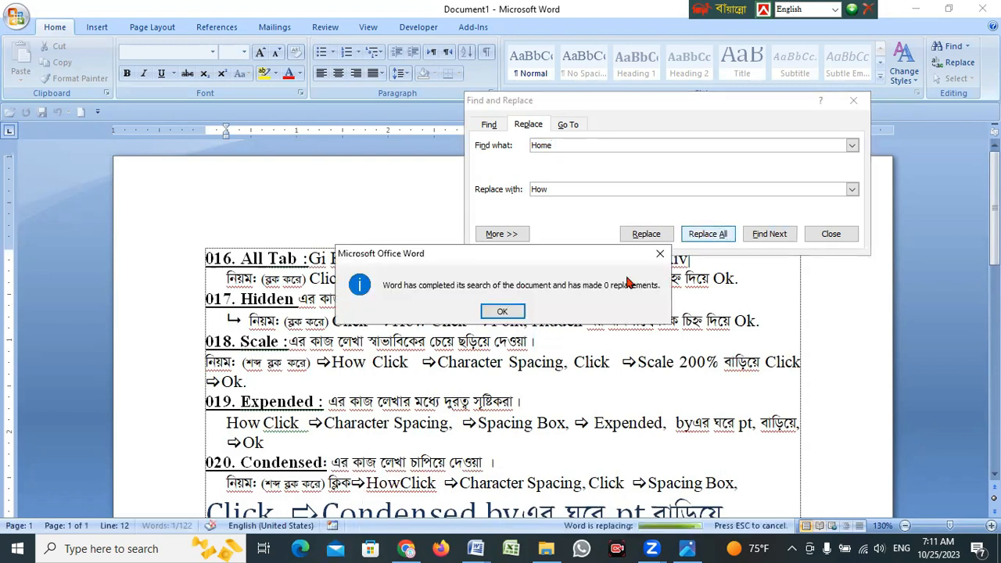
{"action": "left_click", "coordinate": [502, 312]}
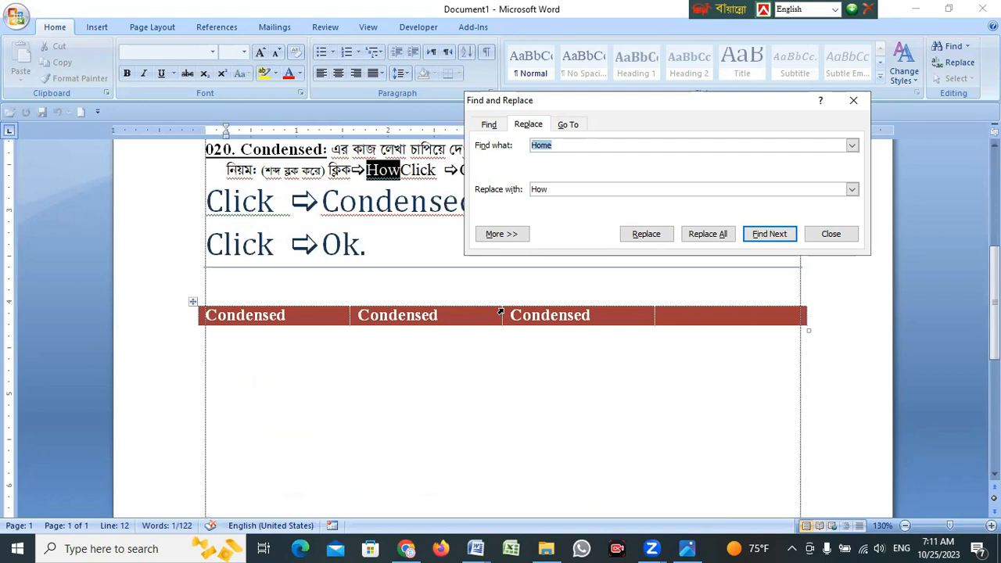
{"action": "scroll", "coordinate": [503, 309], "scroll_direction": "up", "scroll_amount": 1}
{"action": "scroll", "coordinate": [502, 309], "scroll_direction": "up", "scroll_amount": 1}
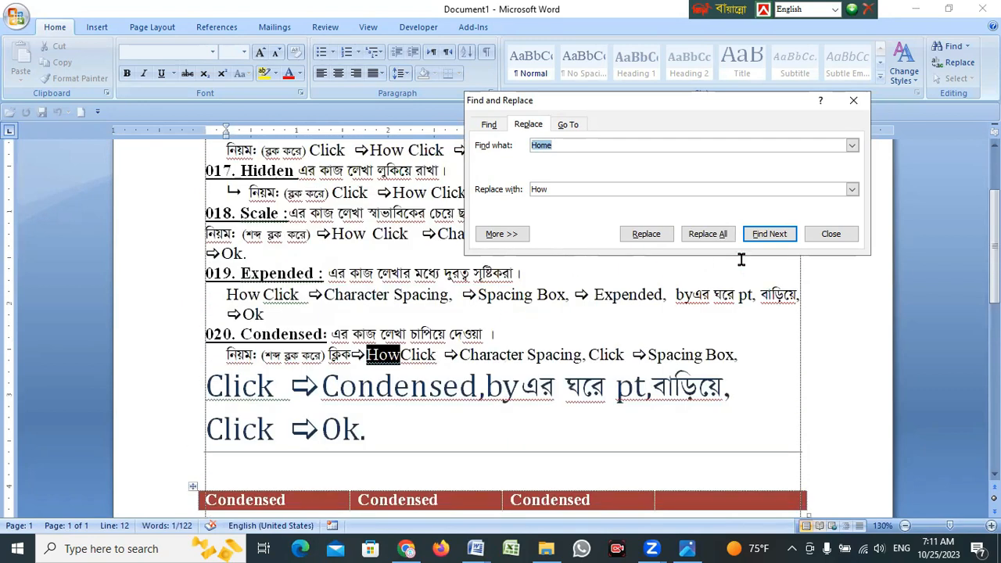
{"action": "left_click", "coordinate": [646, 235]}
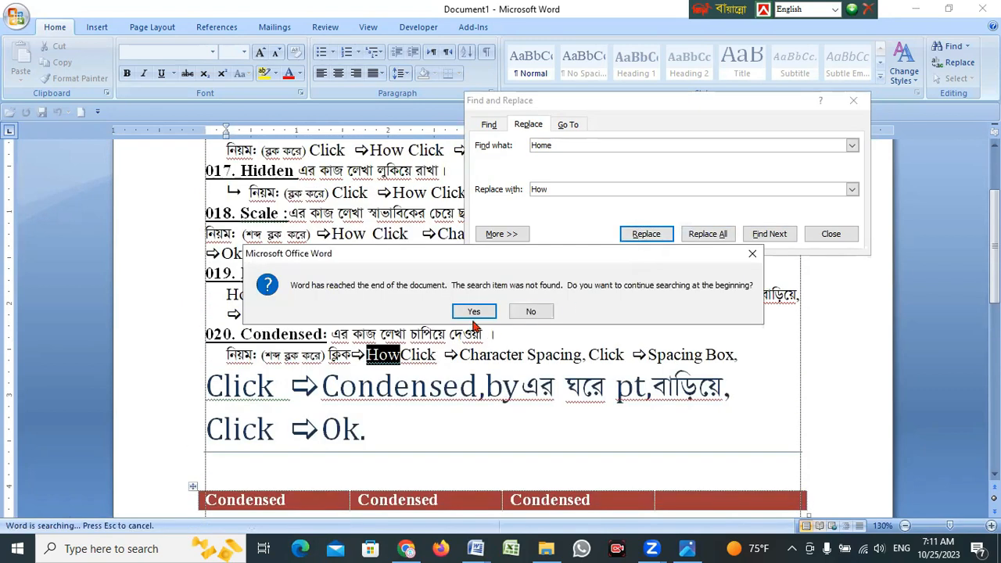
{"action": "left_click", "coordinate": [474, 317]}
{"action": "left_click", "coordinate": [502, 311]}
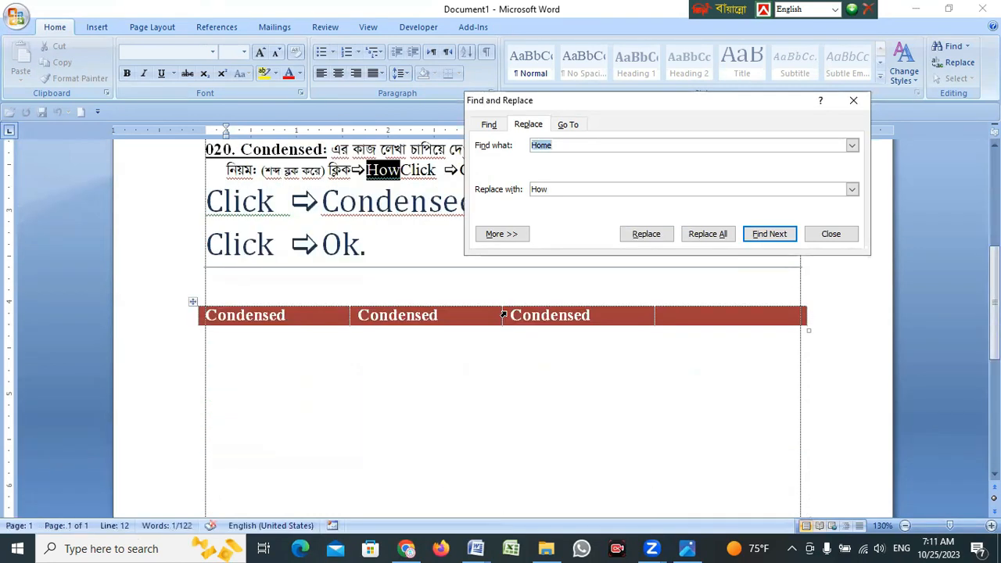
{"action": "scroll", "coordinate": [516, 327], "scroll_direction": "up", "scroll_amount": 1}
{"action": "scroll", "coordinate": [515, 327], "scroll_direction": "up", "scroll_amount": 1}
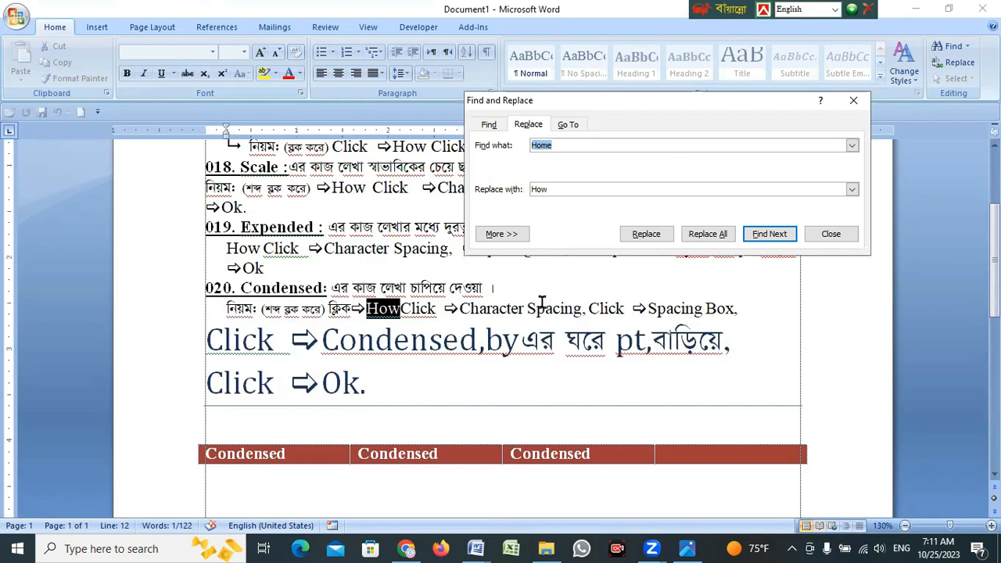
{"action": "scroll", "coordinate": [542, 302], "scroll_direction": "up", "scroll_amount": 2}
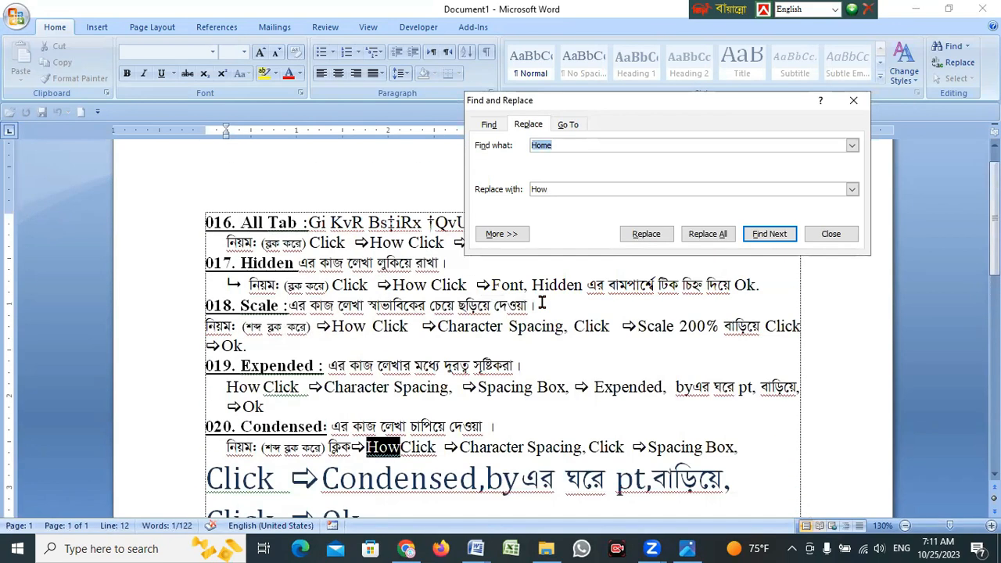
{"action": "left_click", "coordinate": [830, 235]}
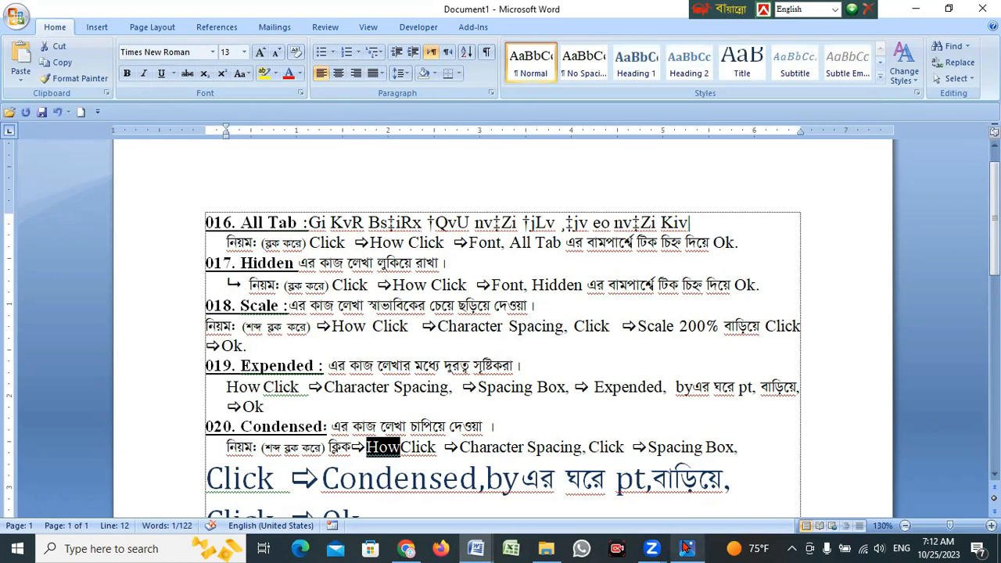
Check the class topics in the 10.jpg image in the photo viewer and return to the Word document.
{"action": "left_click", "coordinate": [692, 541]}
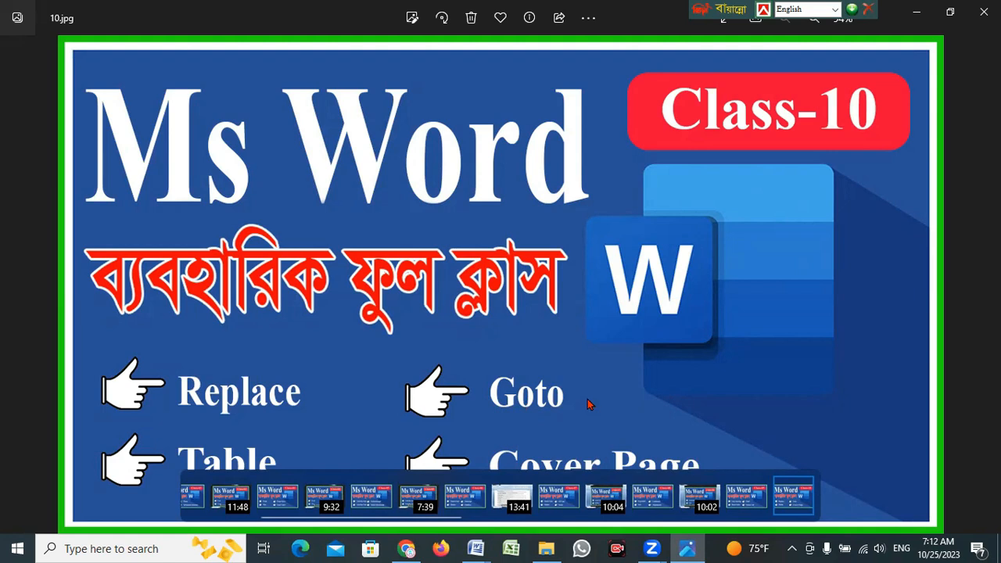
{"action": "left_click", "coordinate": [919, 11]}
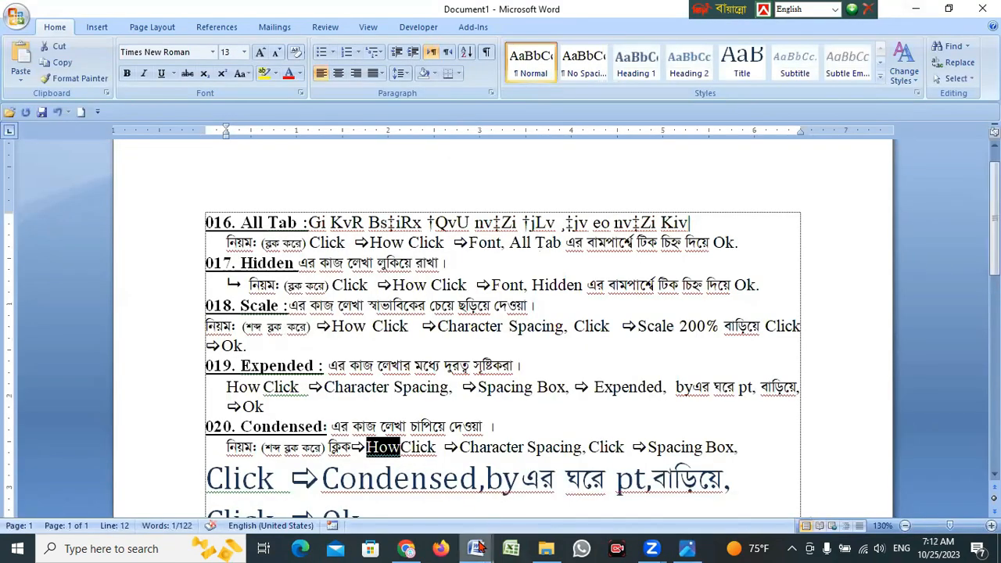
Switch to the Trainee Recod Book-2 document and place the cursor in the Go to description on page 6.
{"action": "mouse_move", "coordinate": [475, 546]}
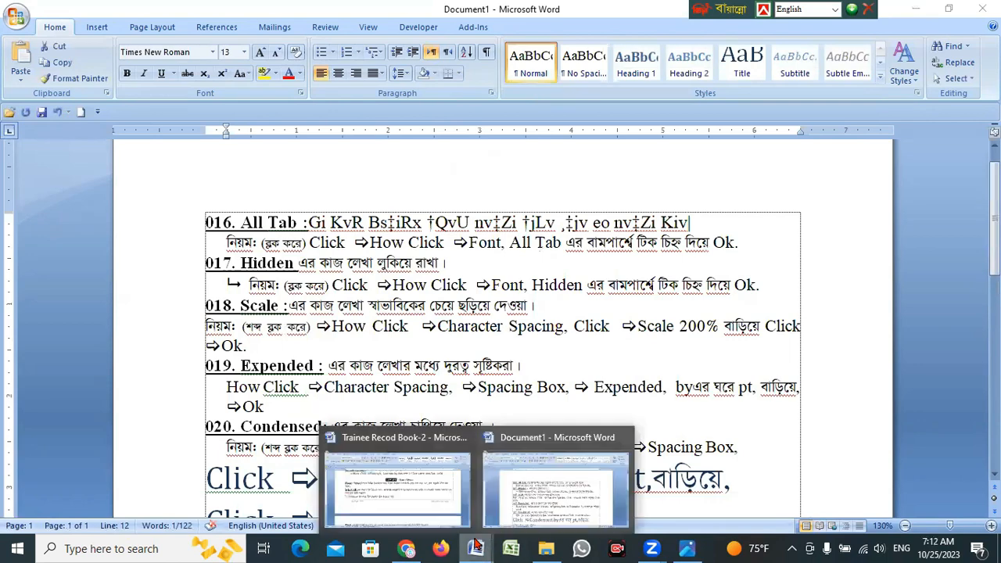
{"action": "left_click", "coordinate": [423, 491]}
{"action": "left_click", "coordinate": [302, 291]}
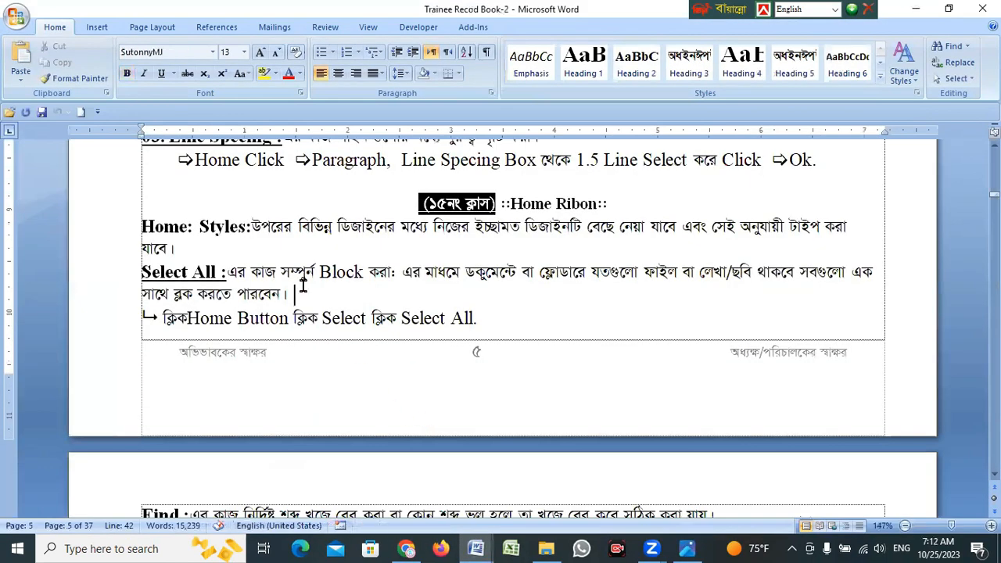
{"action": "scroll", "coordinate": [304, 287], "scroll_direction": "down", "scroll_amount": 3}
{"action": "scroll", "coordinate": [305, 288], "scroll_direction": "down", "scroll_amount": 3}
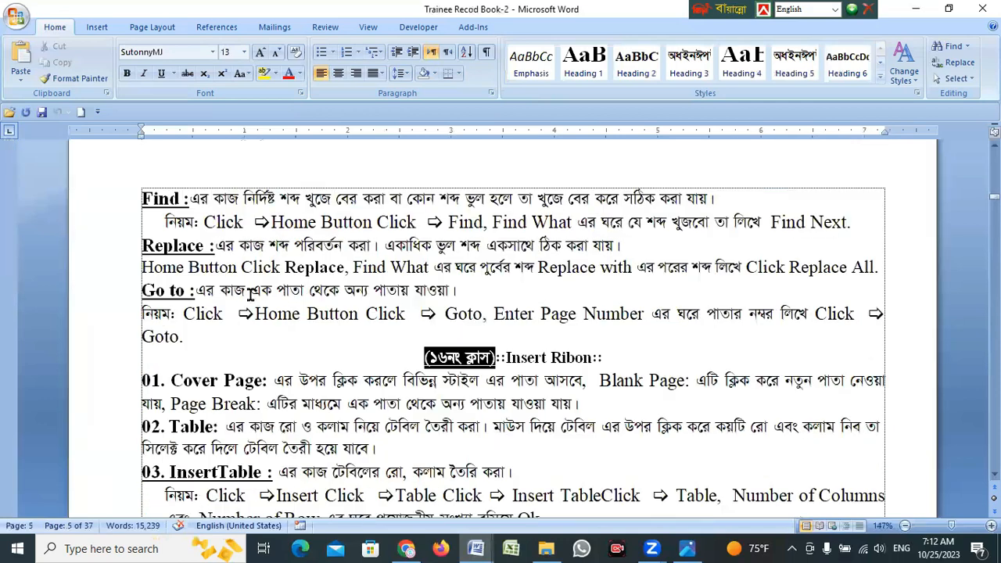
{"action": "left_click", "coordinate": [221, 291]}
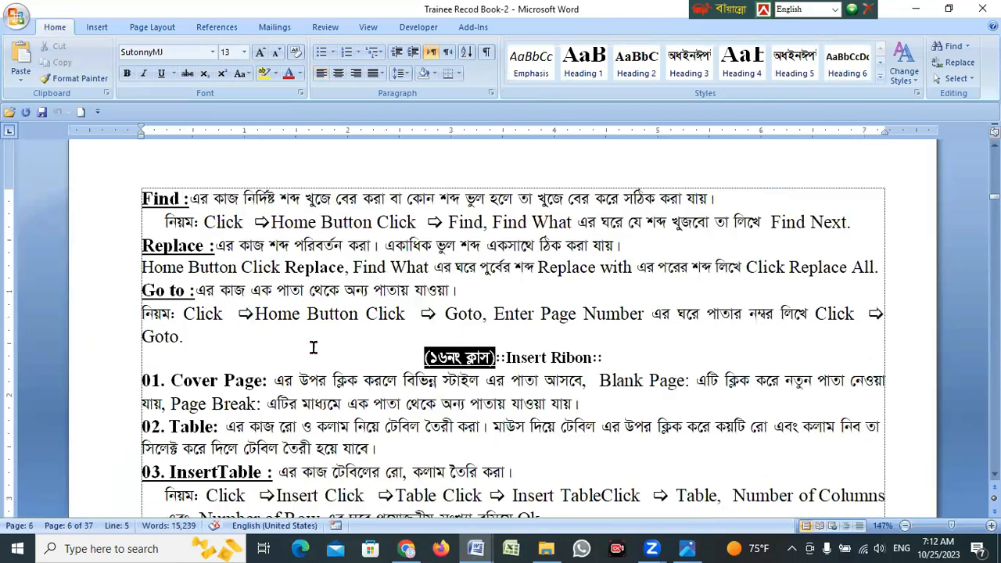
Skim the record book's class topics from the Go to section on page 6 through page 8 and back to page 7.
{"action": "scroll", "coordinate": [327, 352], "scroll_direction": "down", "scroll_amount": 1}
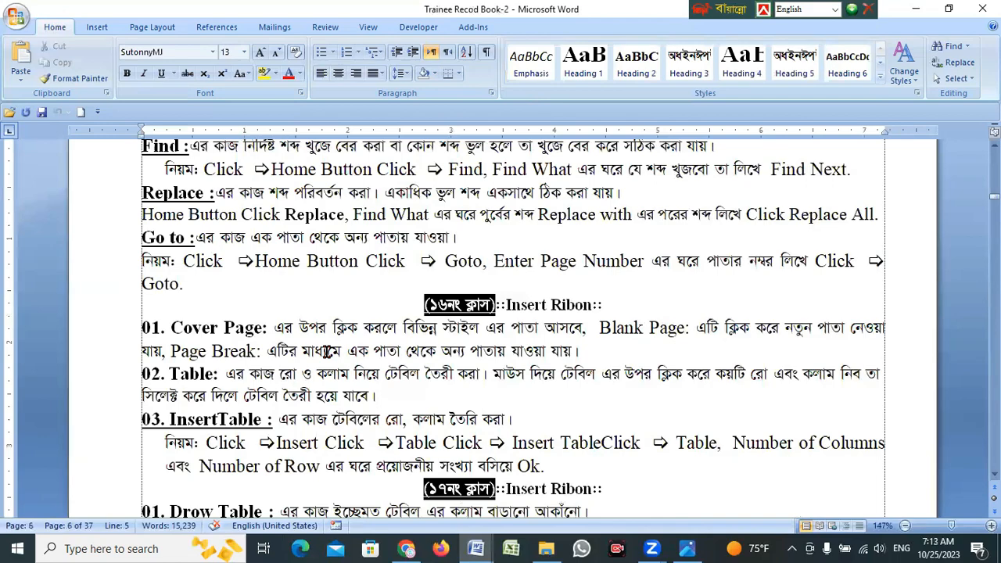
{"action": "scroll", "coordinate": [328, 352], "scroll_direction": "down", "scroll_amount": 5}
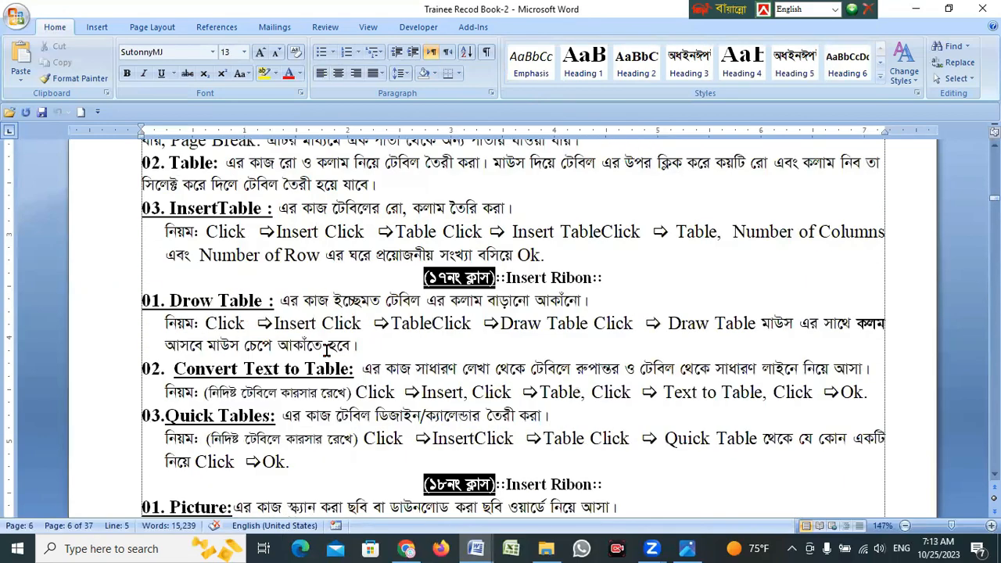
{"action": "scroll", "coordinate": [329, 350], "scroll_direction": "down", "scroll_amount": 15}
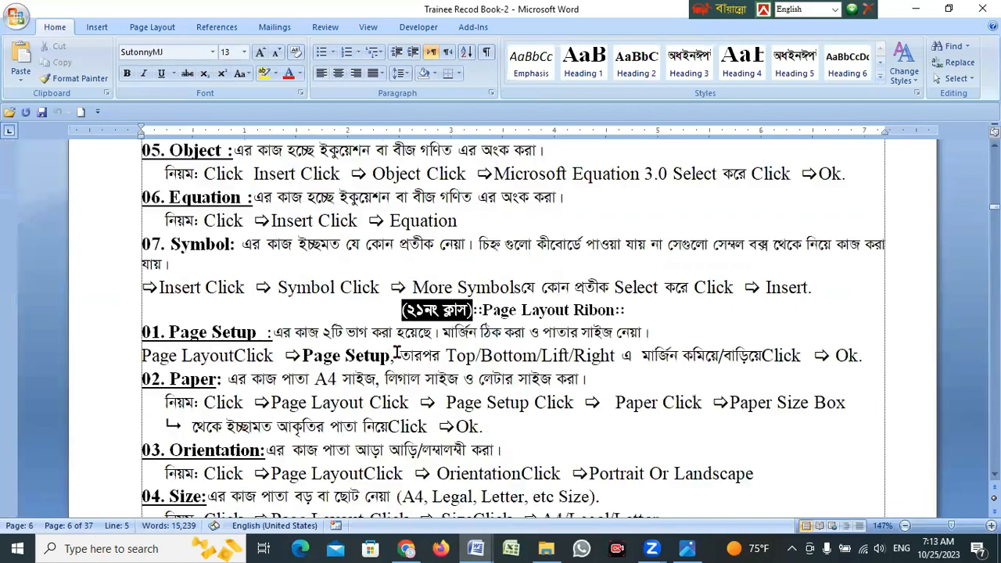
{"action": "scroll", "coordinate": [399, 357], "scroll_direction": "down", "scroll_amount": 20}
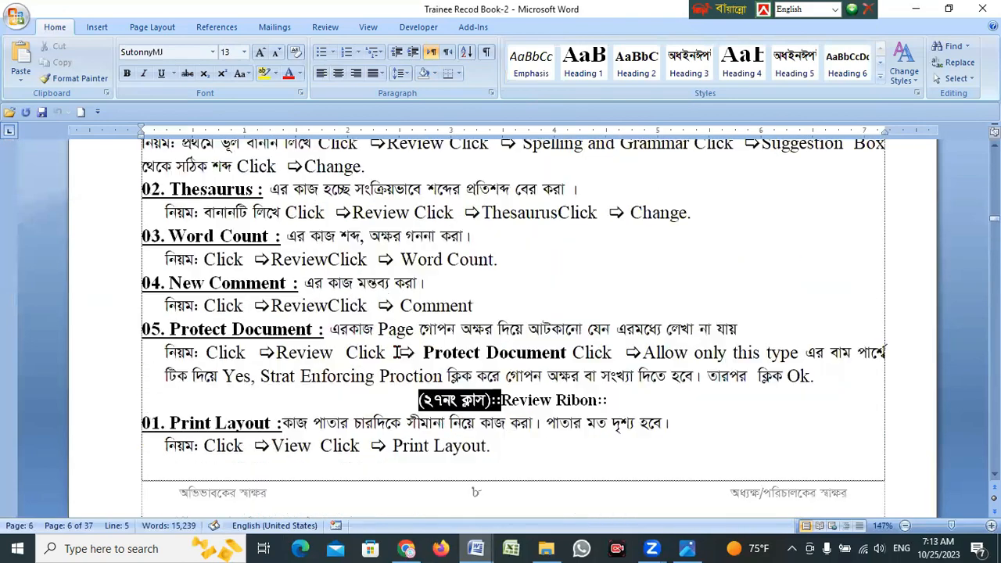
{"action": "scroll", "coordinate": [396, 352], "scroll_direction": "up", "scroll_amount": 15}
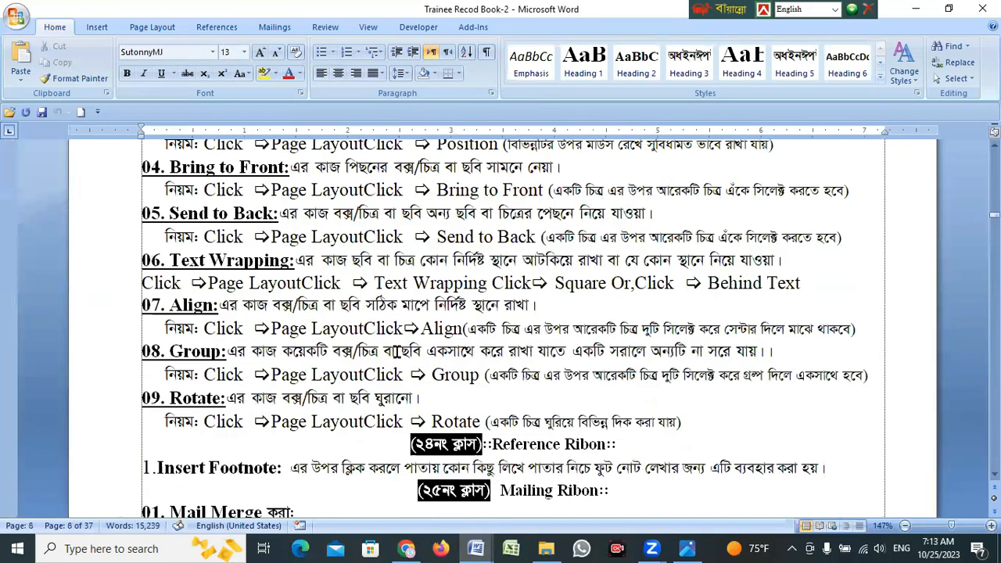
{"action": "scroll", "coordinate": [397, 352], "scroll_direction": "up", "scroll_amount": 8}
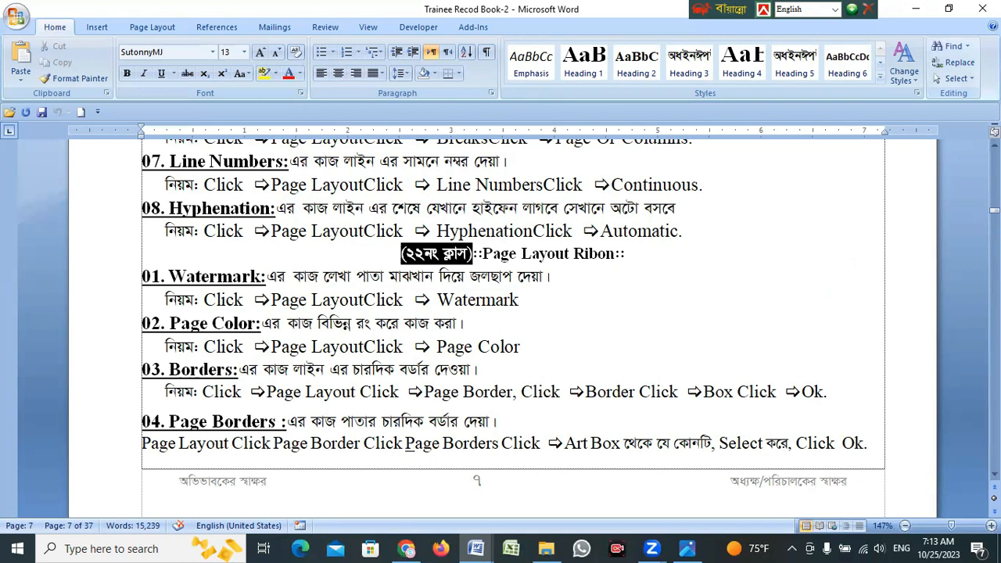
{"action": "left_click", "coordinate": [969, 47]}
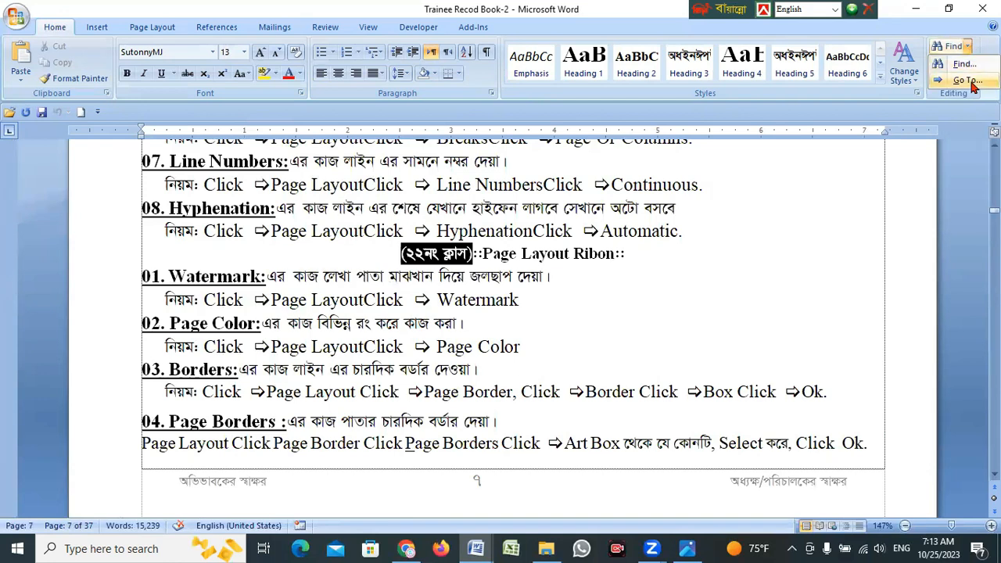
{"action": "left_click", "coordinate": [969, 80]}
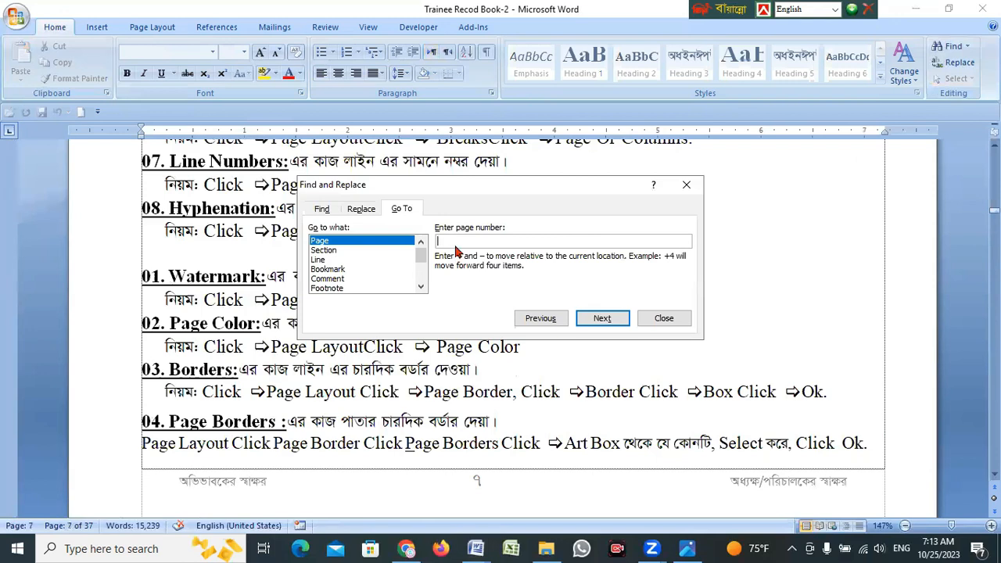
{"action": "left_click", "coordinate": [663, 319]}
Jump to page 30 of the record book with Go To, close the dialog and view the MS Access class there.
{"action": "key", "text": "ctrl+g"}
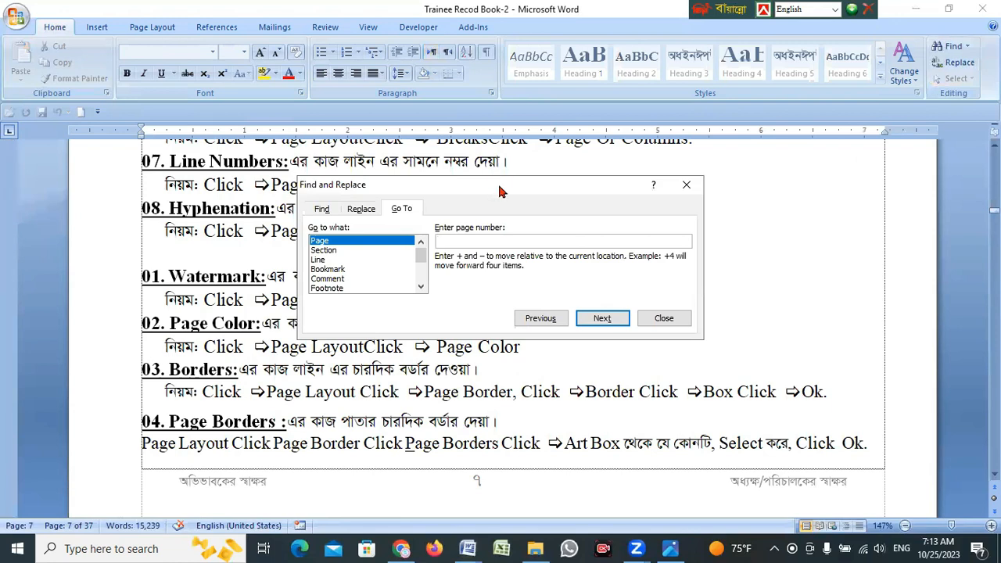
{"action": "left_click_drag", "start_coordinate": [497, 191], "coordinate": [630, 167]}
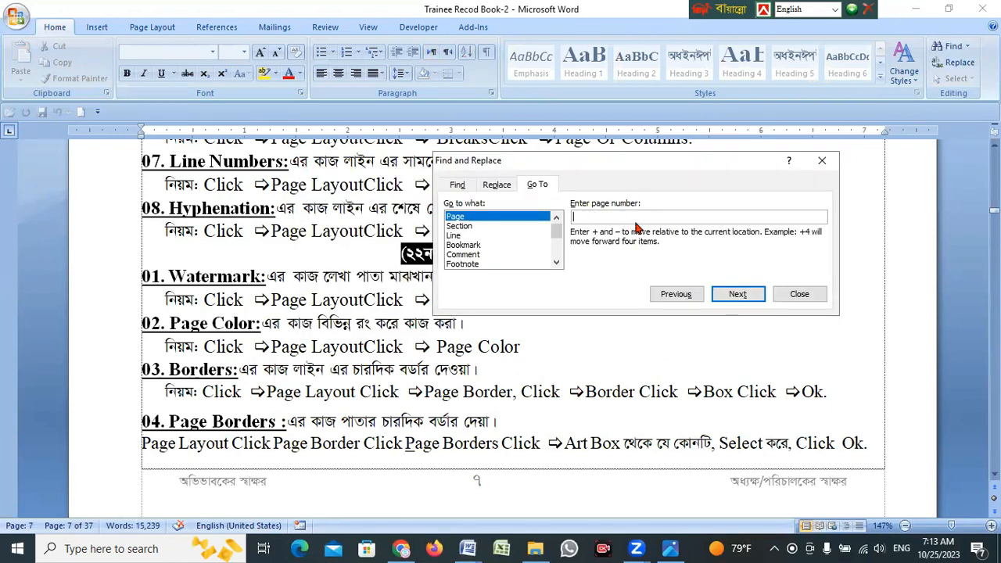
{"action": "type", "text": "30"}
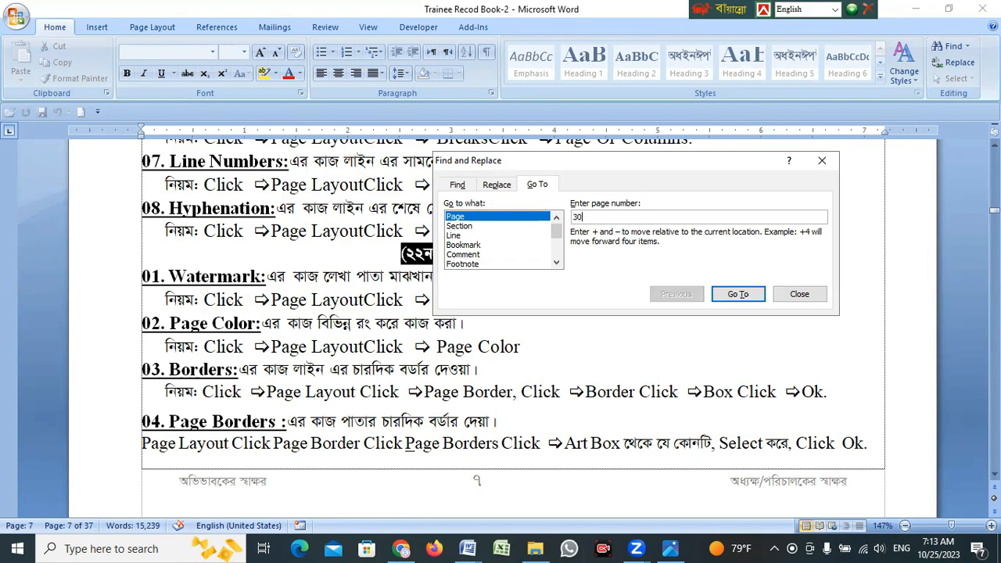
{"action": "left_click", "coordinate": [740, 295]}
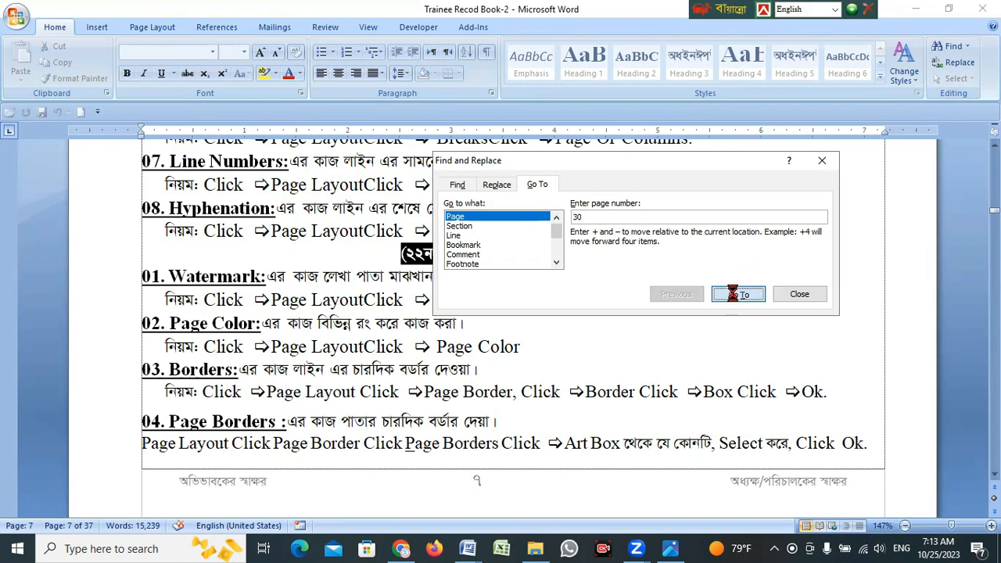
{"action": "left_click", "coordinate": [793, 294]}
{"action": "scroll", "coordinate": [407, 359], "scroll_direction": "down", "scroll_amount": 3}
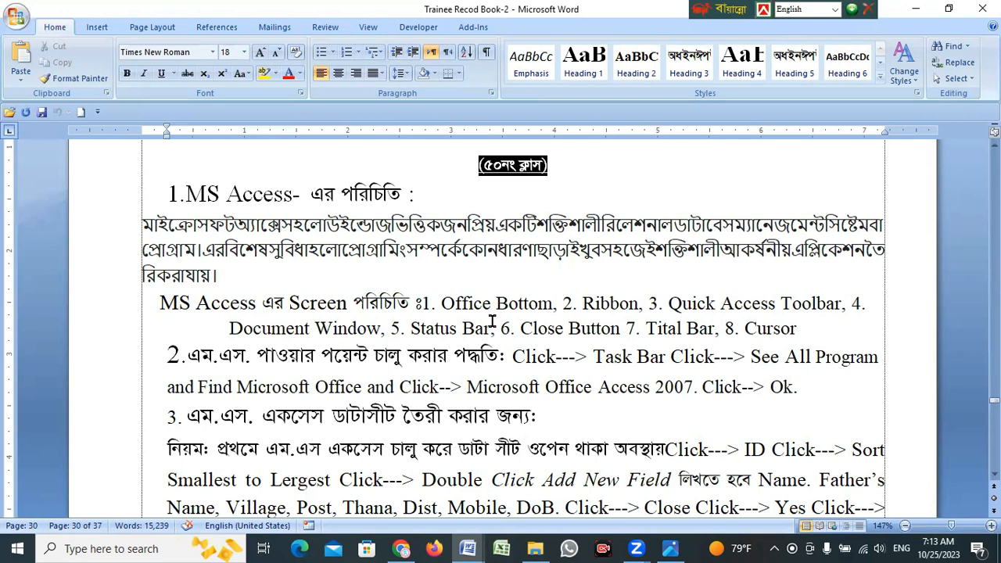
Return to page 1 of the record book with Go To and close the dialog.
{"action": "key", "text": "ctrl+g"}
{"action": "type", "text": "1"}
{"action": "left_click", "coordinate": [738, 293]}
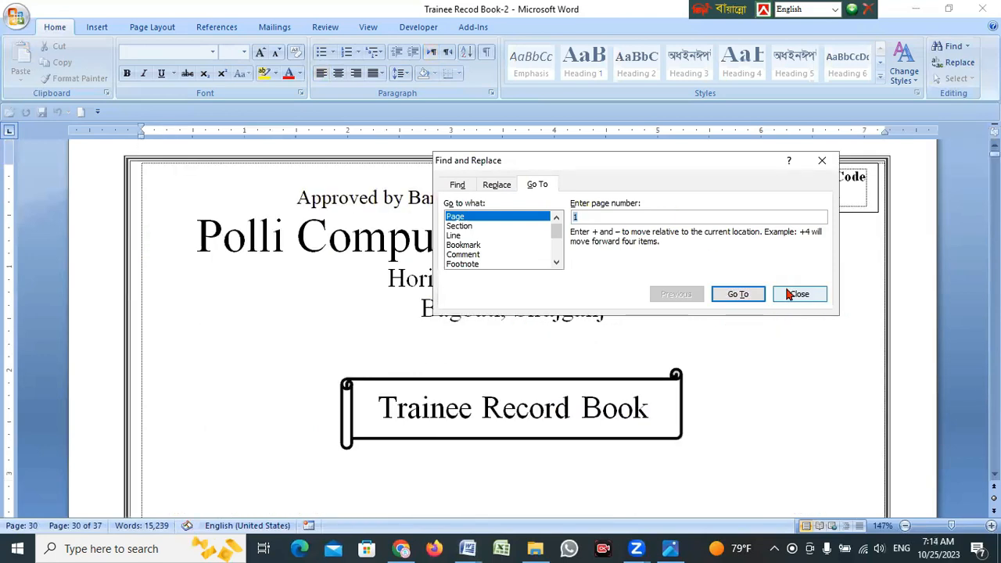
{"action": "left_click", "coordinate": [790, 294]}
Browse the record book from the cover to page 6 and place the cursor in the rule line under Go to.
{"action": "scroll", "coordinate": [609, 294], "scroll_direction": "down", "scroll_amount": 15}
{"action": "scroll", "coordinate": [609, 295], "scroll_direction": "down", "scroll_amount": 10}
{"action": "scroll", "coordinate": [579, 303], "scroll_direction": "down", "scroll_amount": 5}
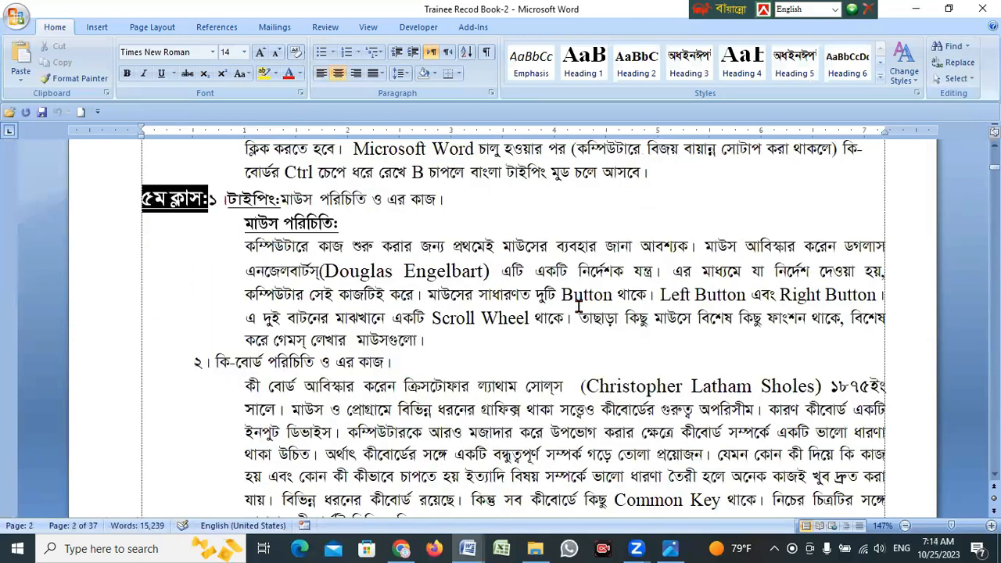
{"action": "scroll", "coordinate": [579, 312], "scroll_direction": "down", "scroll_amount": 5}
{"action": "scroll", "coordinate": [579, 305], "scroll_direction": "down", "scroll_amount": 3}
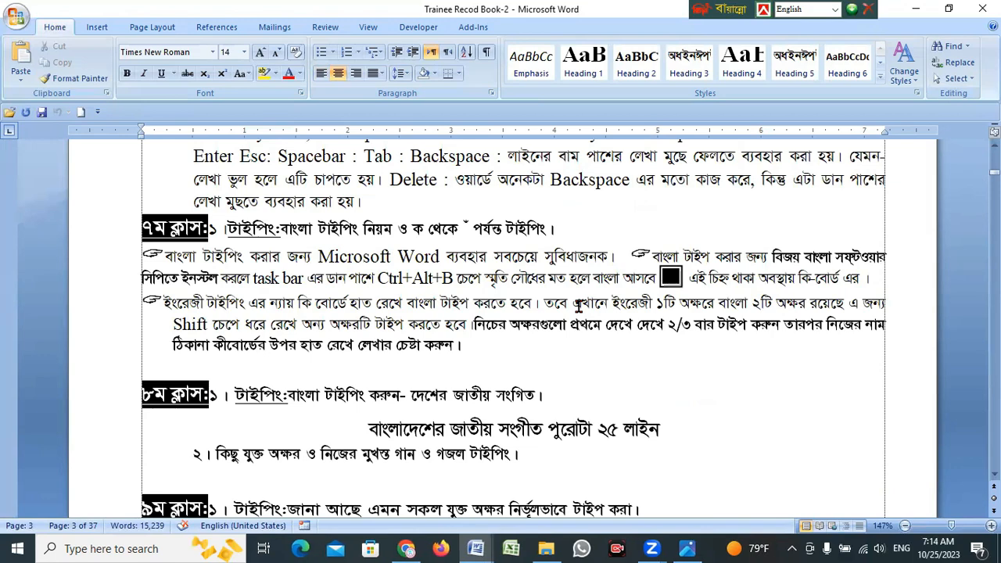
{"action": "scroll", "coordinate": [579, 305], "scroll_direction": "down", "scroll_amount": 10}
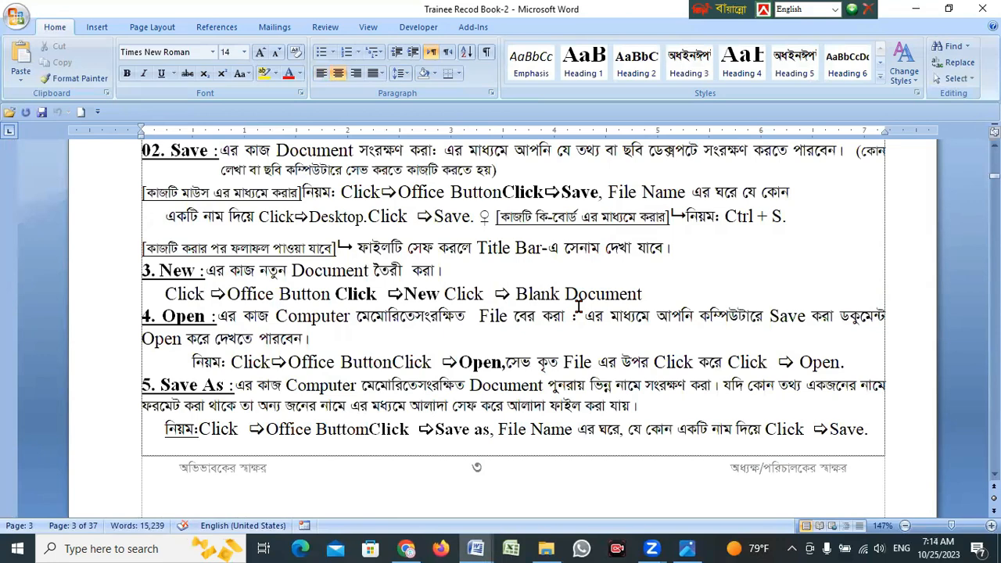
{"action": "scroll", "coordinate": [578, 305], "scroll_direction": "down", "scroll_amount": 20}
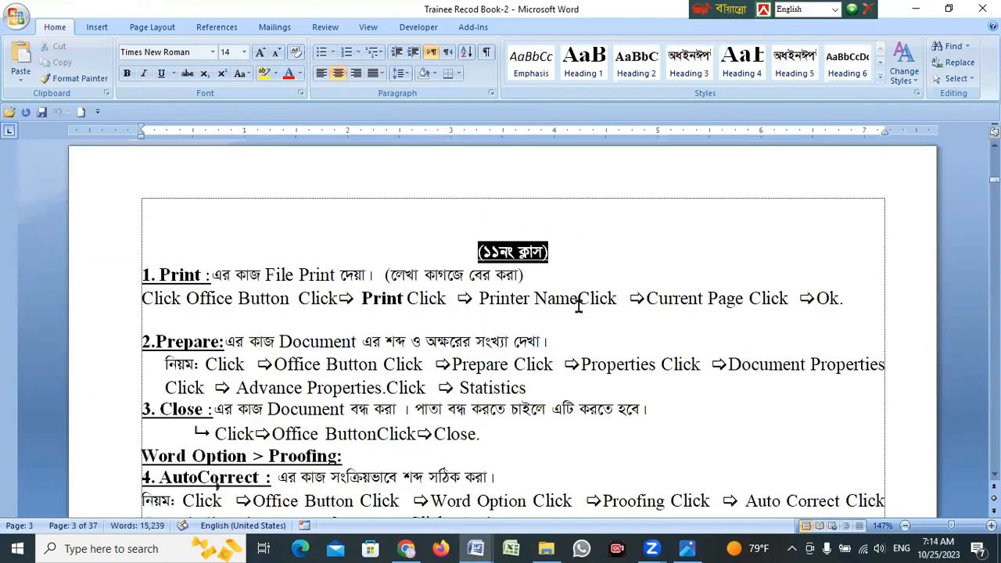
{"action": "scroll", "coordinate": [578, 306], "scroll_direction": "down", "scroll_amount": 15}
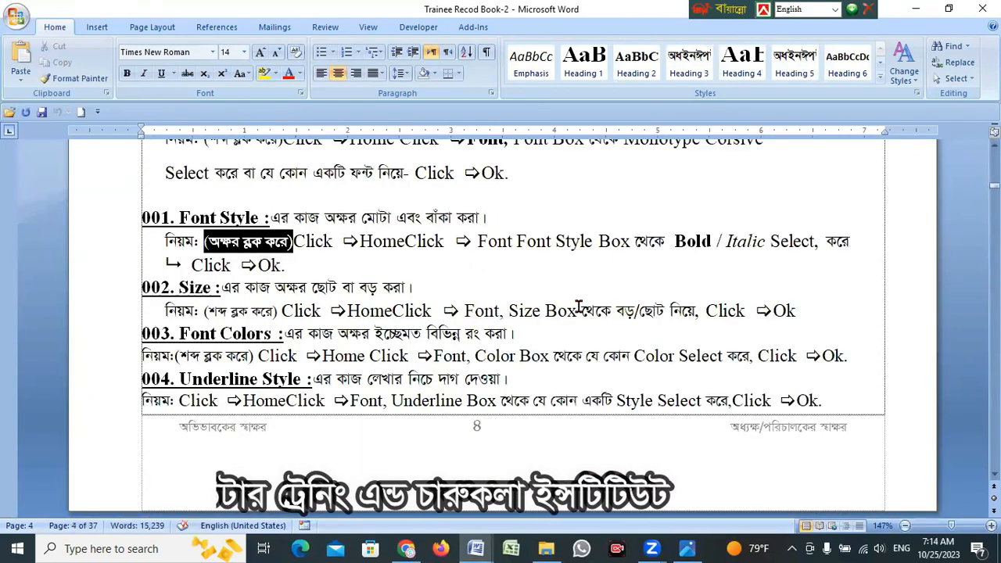
{"action": "scroll", "coordinate": [579, 309], "scroll_direction": "down", "scroll_amount": 3}
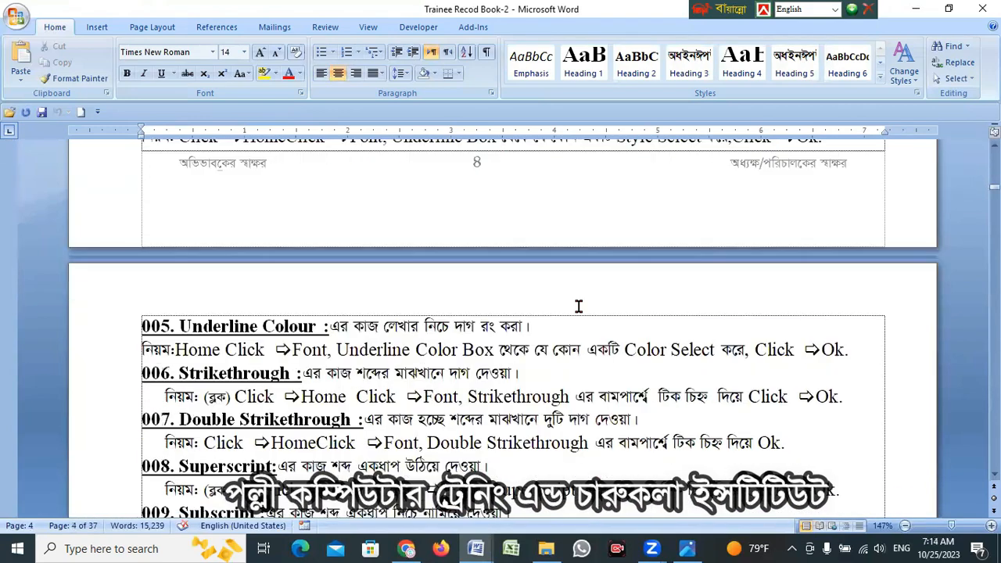
{"action": "scroll", "coordinate": [579, 306], "scroll_direction": "down", "scroll_amount": 6}
{"action": "scroll", "coordinate": [578, 307], "scroll_direction": "down", "scroll_amount": 20}
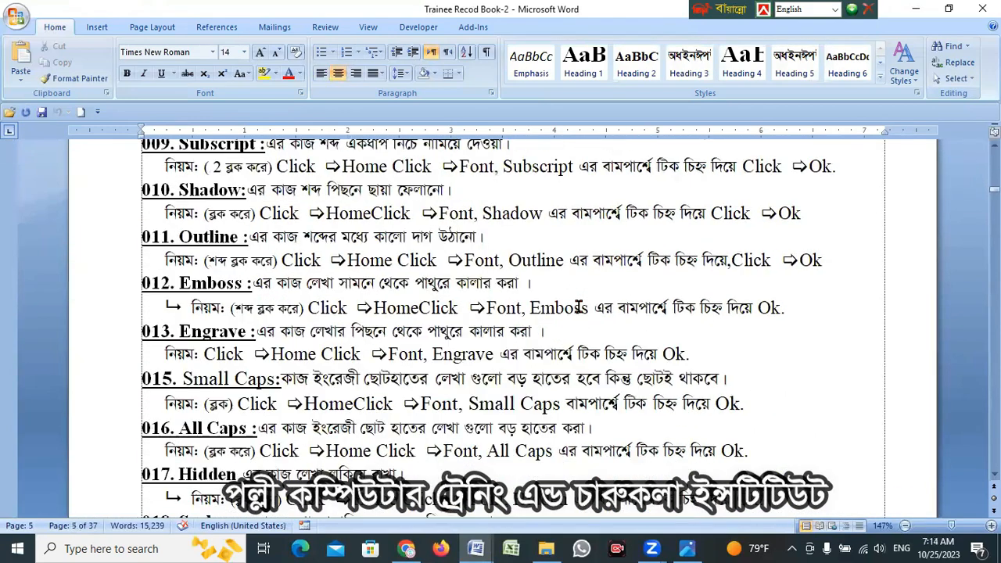
{"action": "scroll", "coordinate": [578, 309], "scroll_direction": "down", "scroll_amount": 15}
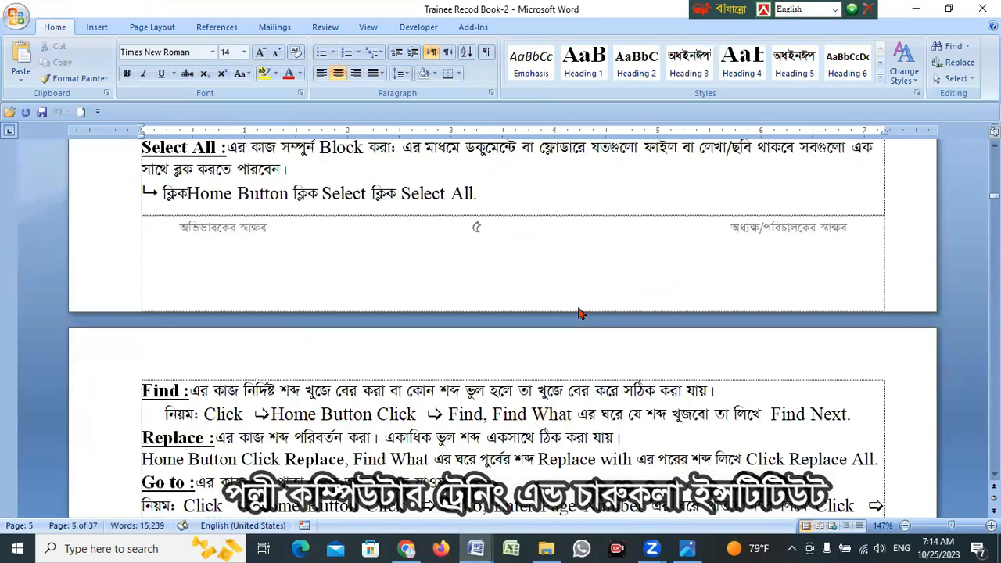
{"action": "left_click", "coordinate": [268, 295]}
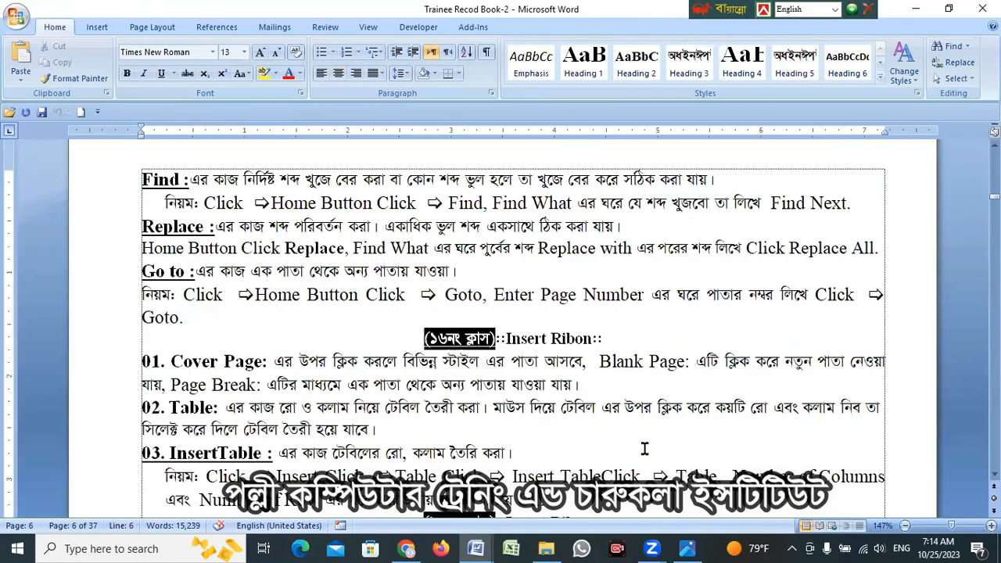
Check the remaining class topics in the 10.jpg image, return to Trainee Recod Book-2 and read the Cover Page and Table notes.
{"action": "left_click", "coordinate": [691, 548]}
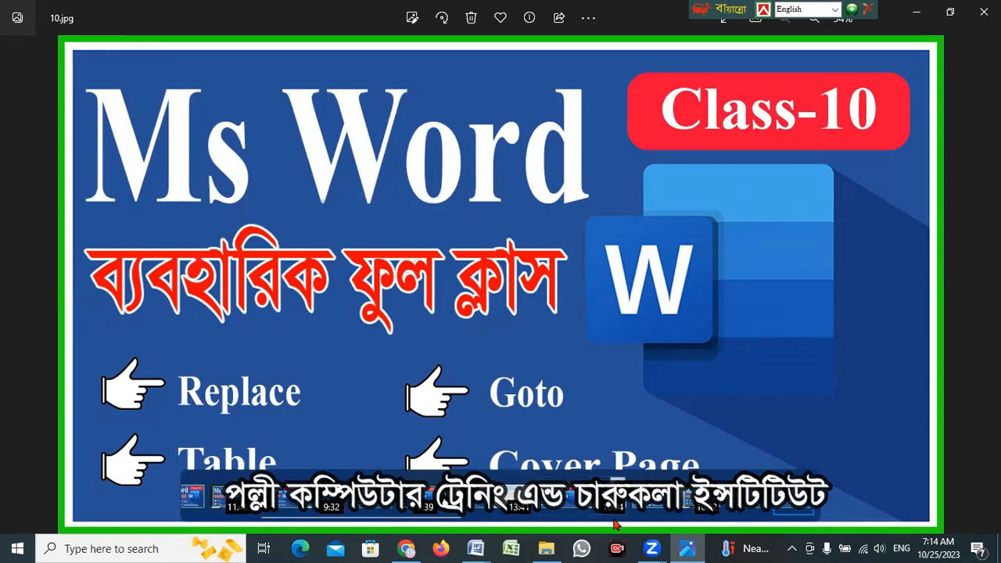
{"action": "left_click", "coordinate": [478, 547]}
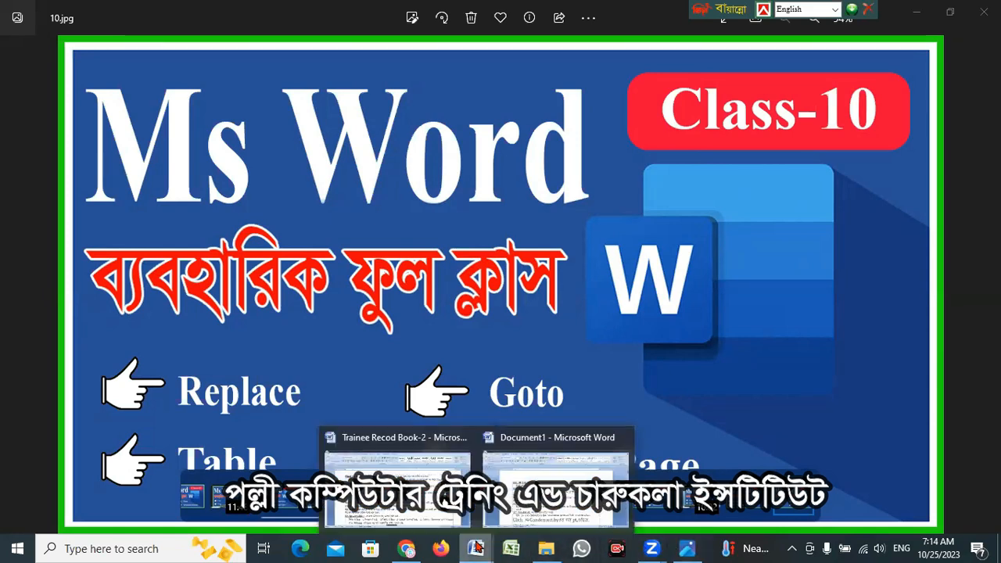
{"action": "left_click", "coordinate": [415, 506]}
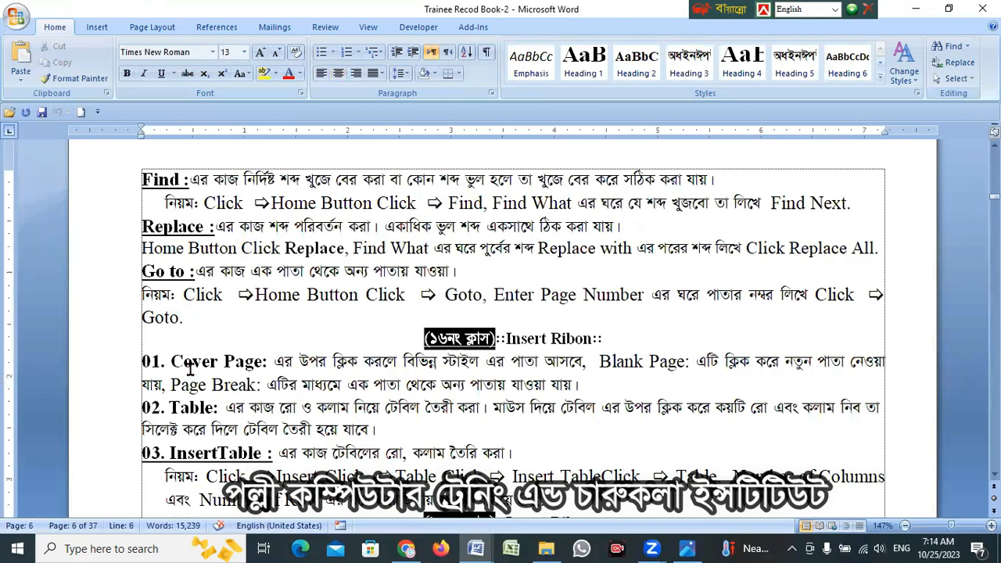
{"action": "scroll", "coordinate": [235, 369], "scroll_direction": "down", "scroll_amount": 3}
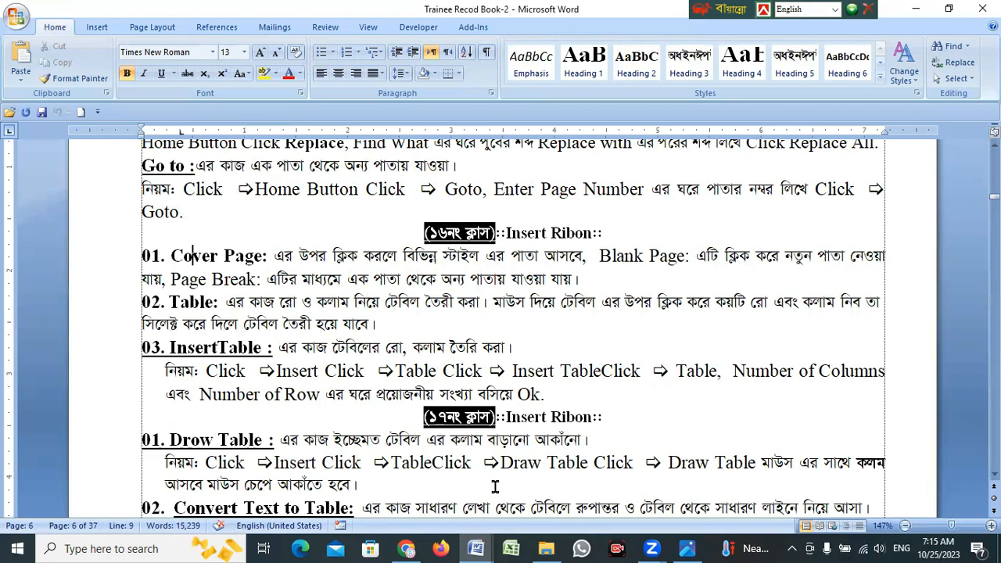
Create a new blank document and open the gallery of built-in cover pages.
{"action": "key", "text": "ctrl+n"}
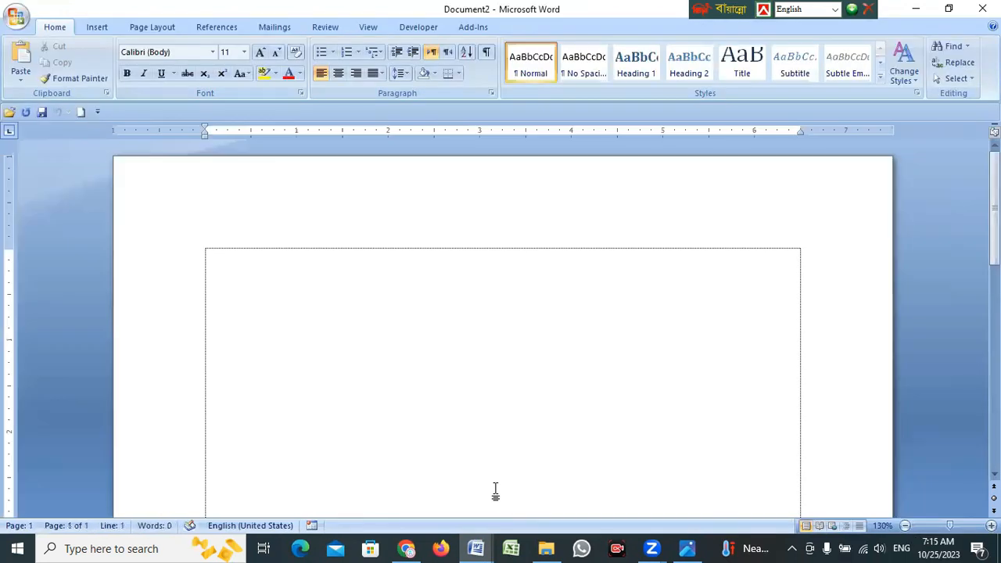
{"action": "left_click", "coordinate": [96, 27]}
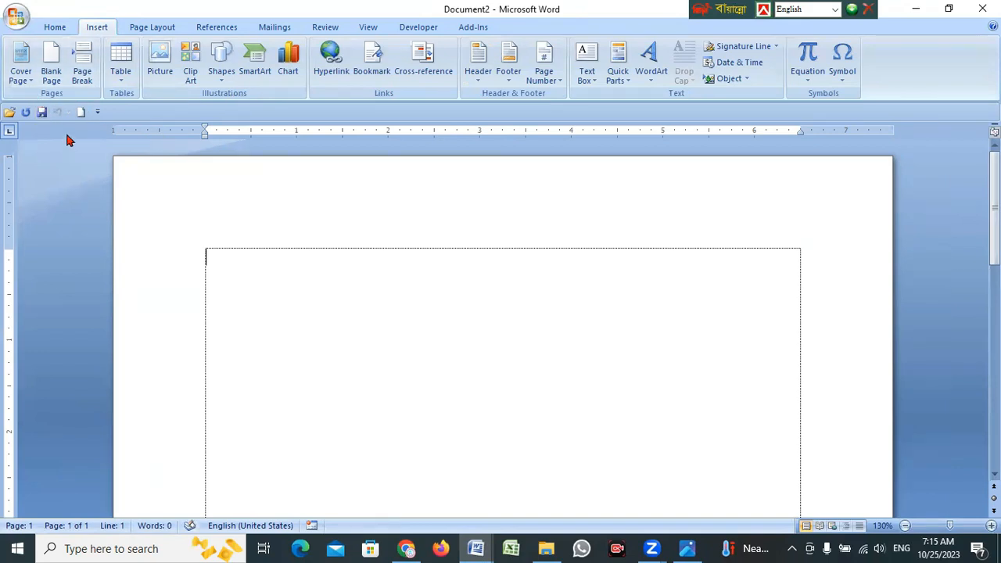
{"action": "left_click", "coordinate": [29, 82]}
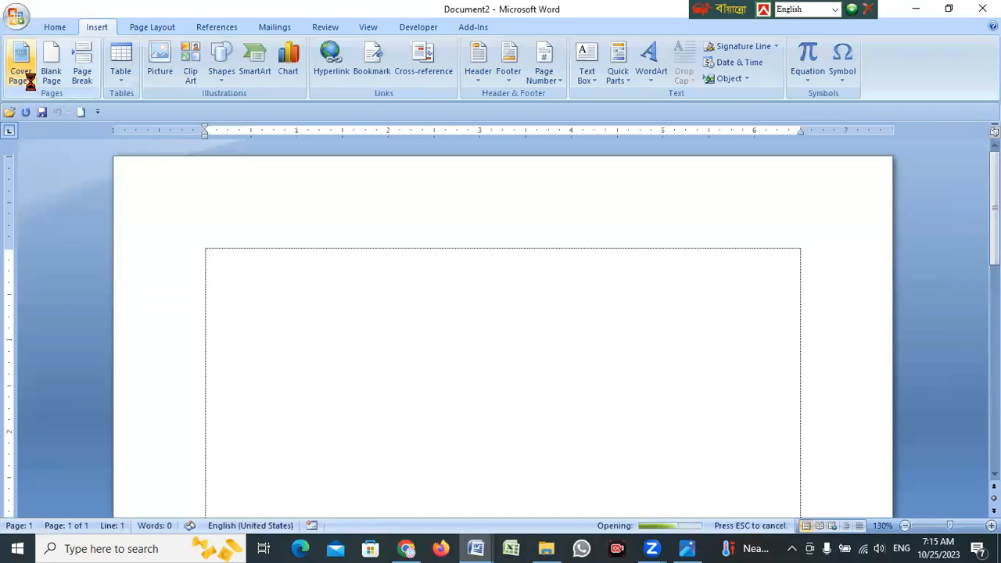